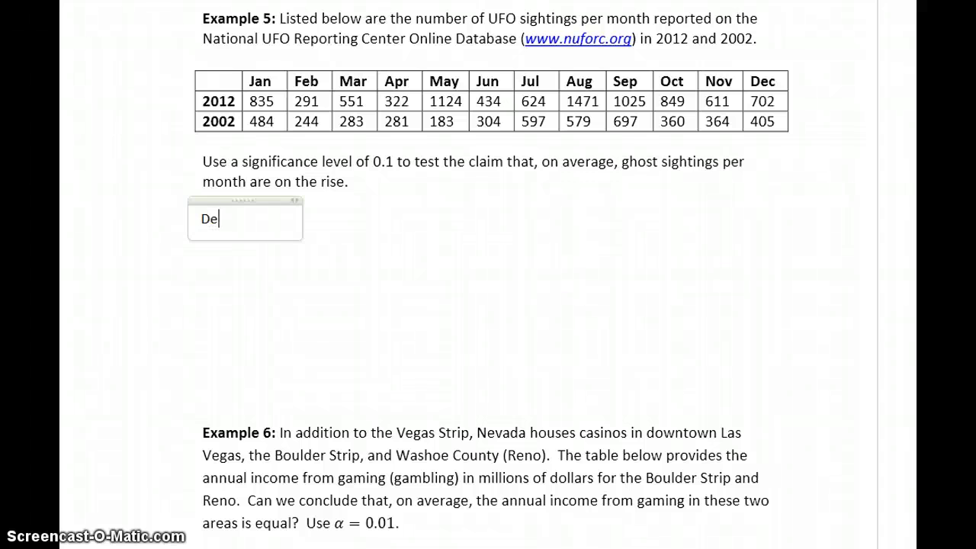
Step: Complete the Example 5 note's first line as "Dependent samples" and add the line "Both samples come from normal populations"
type("t samples")
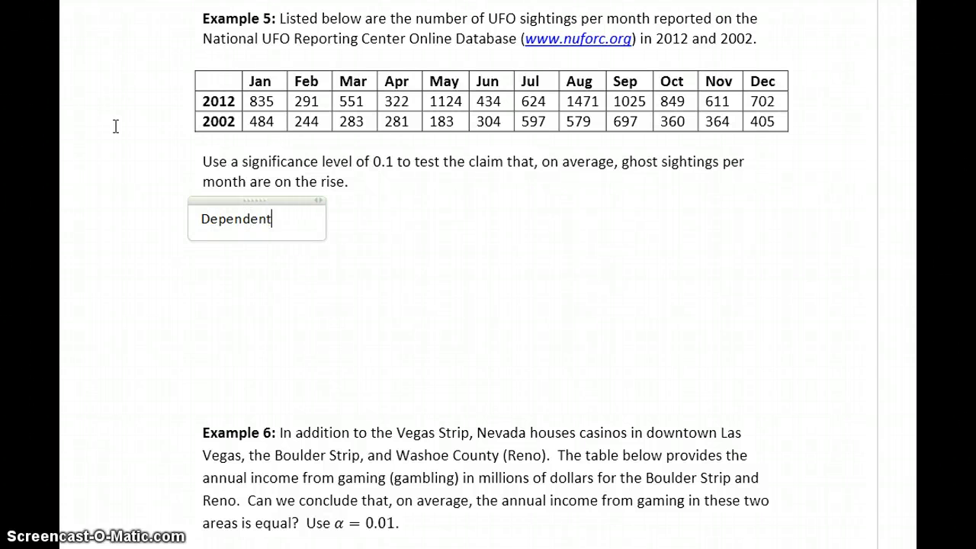
key("Return")
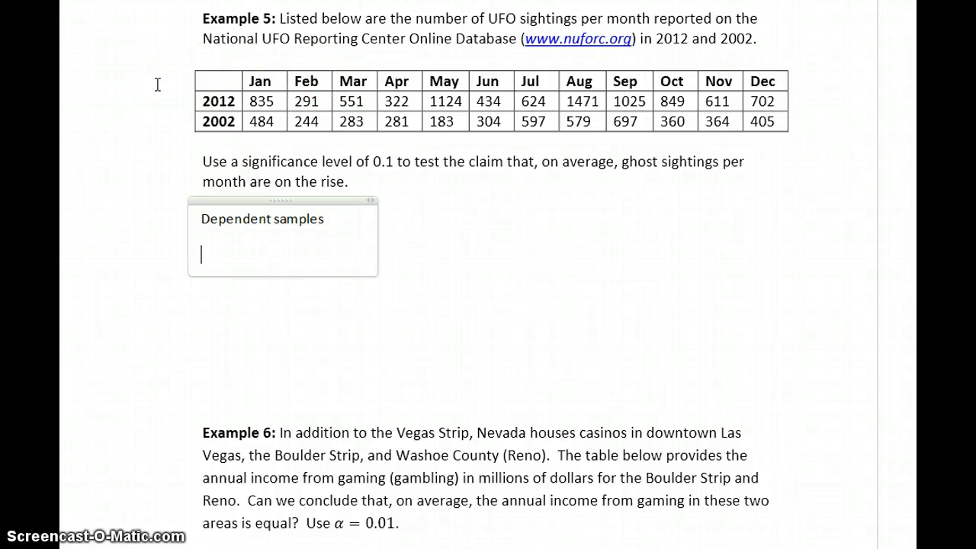
type("Both samples come ")
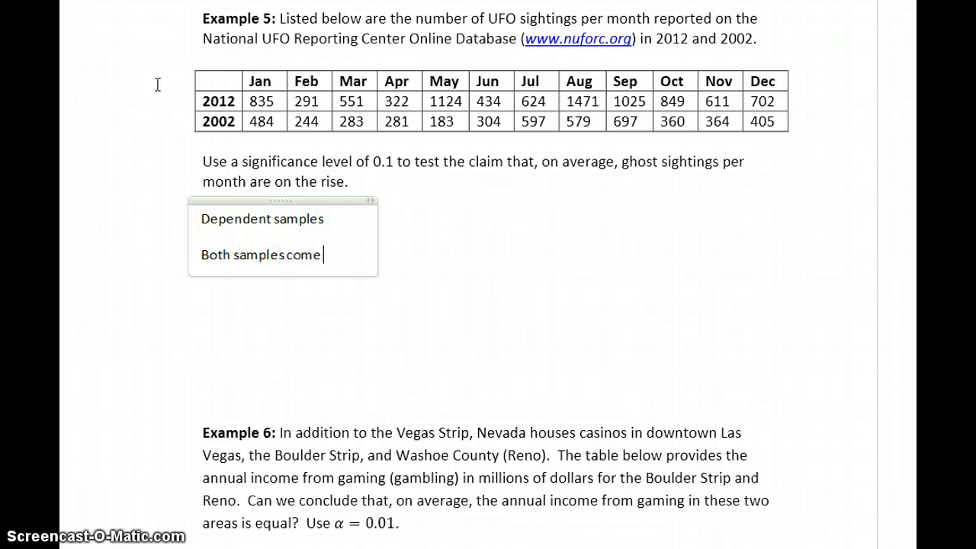
type("from normal popu ")
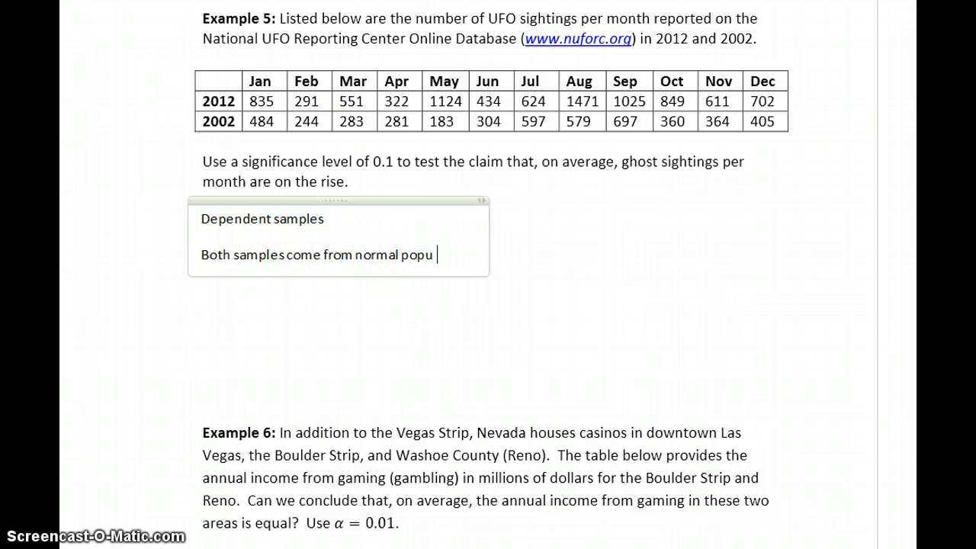
type("lations")
Step: Add the line "Paired T-Test => p-value = 0.0014" to the Example 5 note
key("Return")
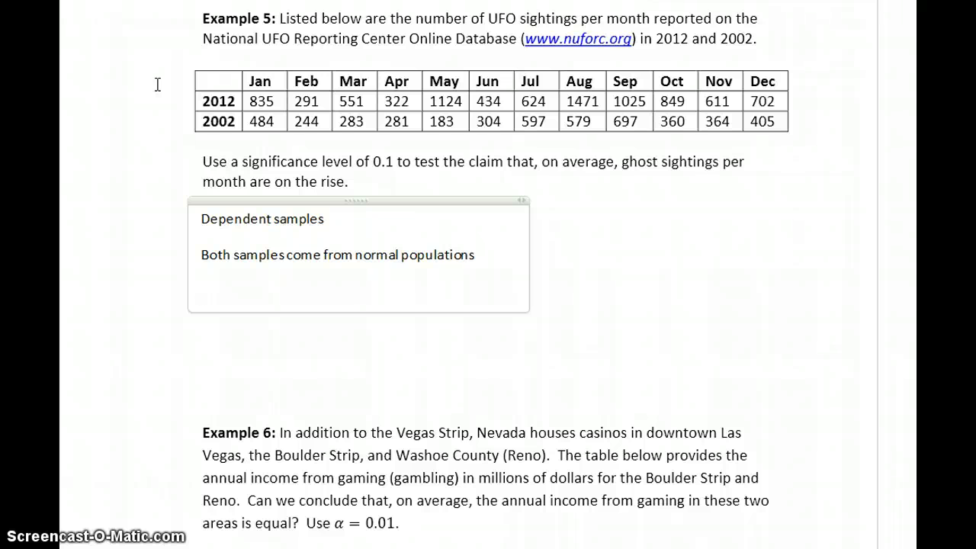
type("Paired T-Test -")
key("BackSpace")
type("=")
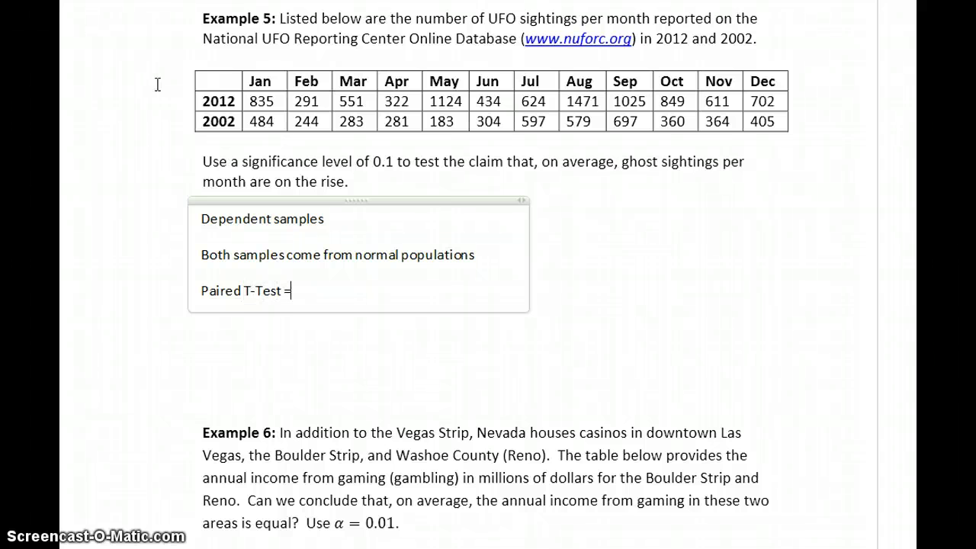
type("> p-value = 0.0014")
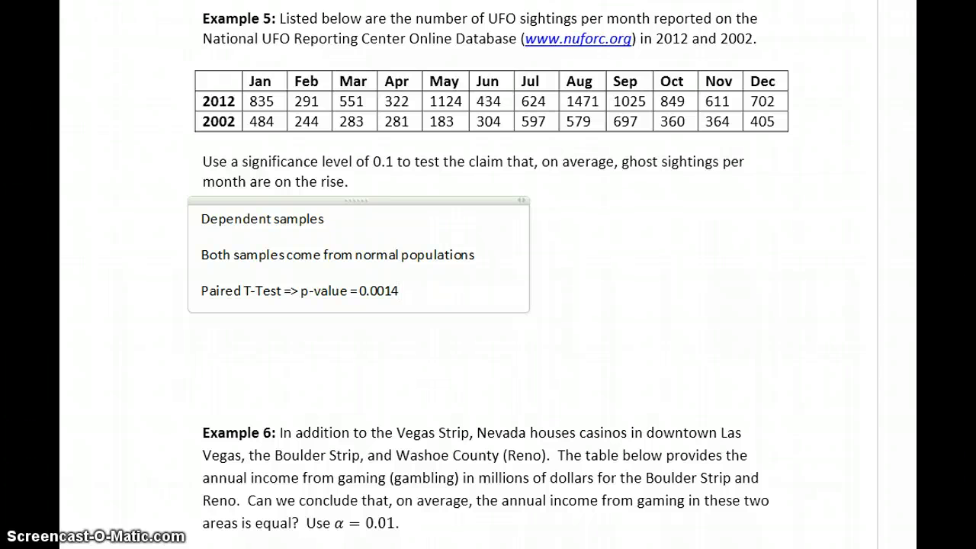
Step: Create a note below the Example 6 table with the lines "Dependent" and "Normally distributed populations"
scroll(531, 391, "down", 10)
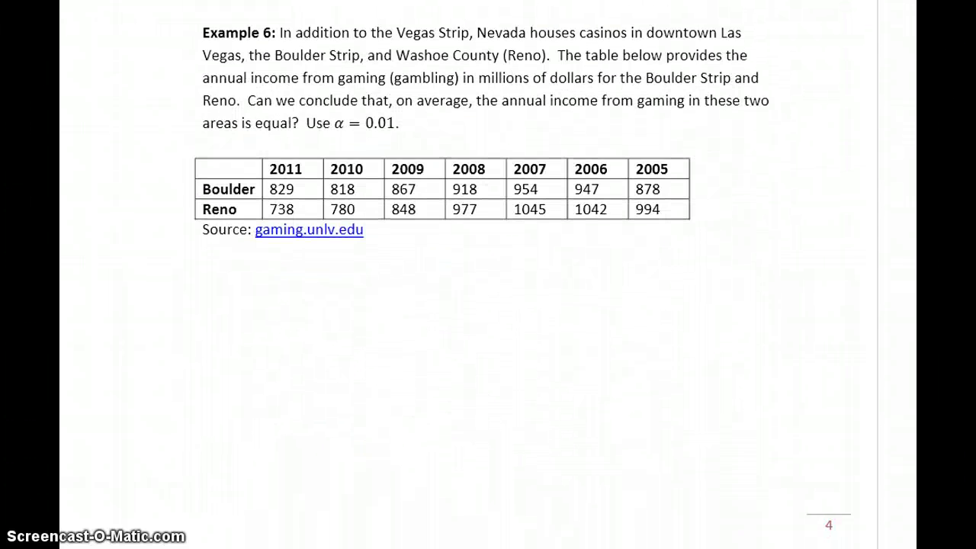
left_click(207, 292)
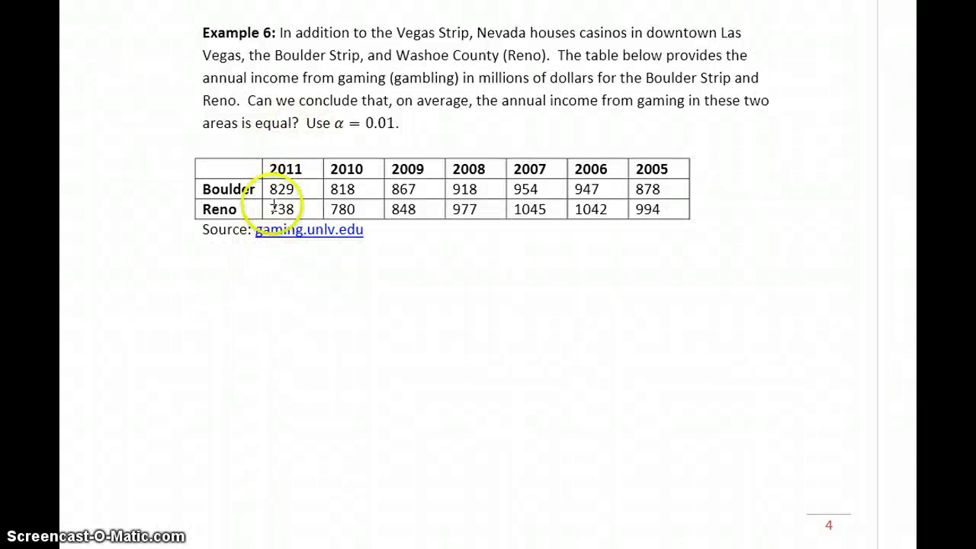
type("Dp")
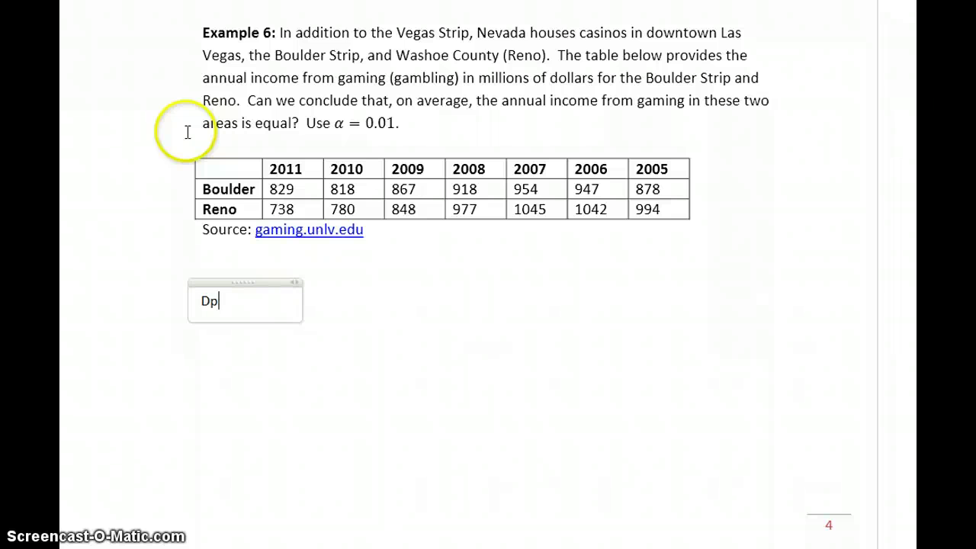
key("BackSpace")
type("ependent")
key("Return")
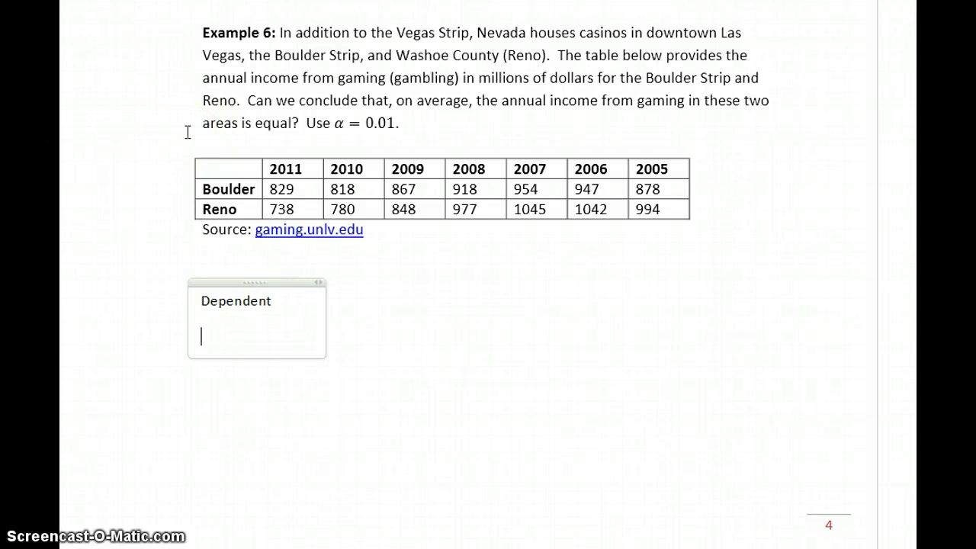
type("Normally distributed populations")
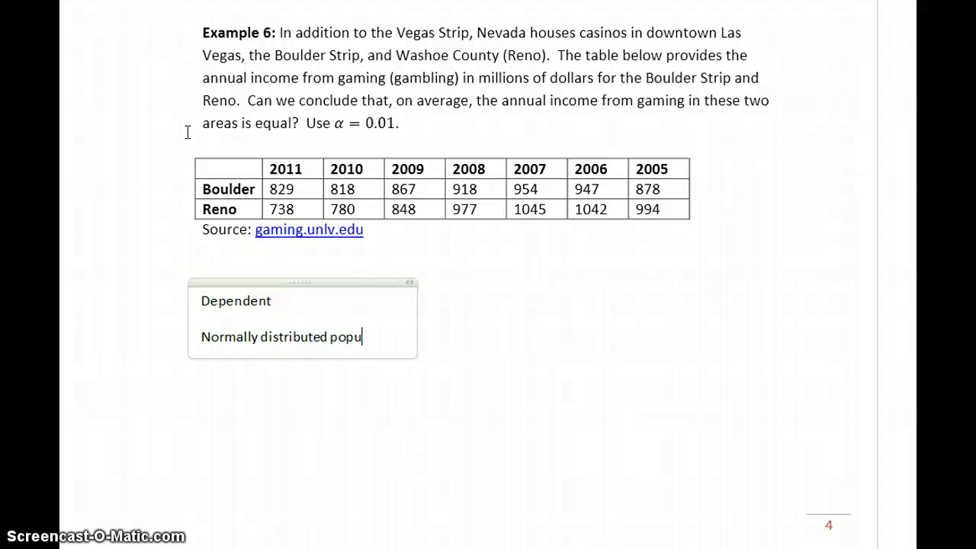
Step: Add the line "Paired T-test => p-value =0.3499" to the Example 6 note
key("Return")
type("Paired P")
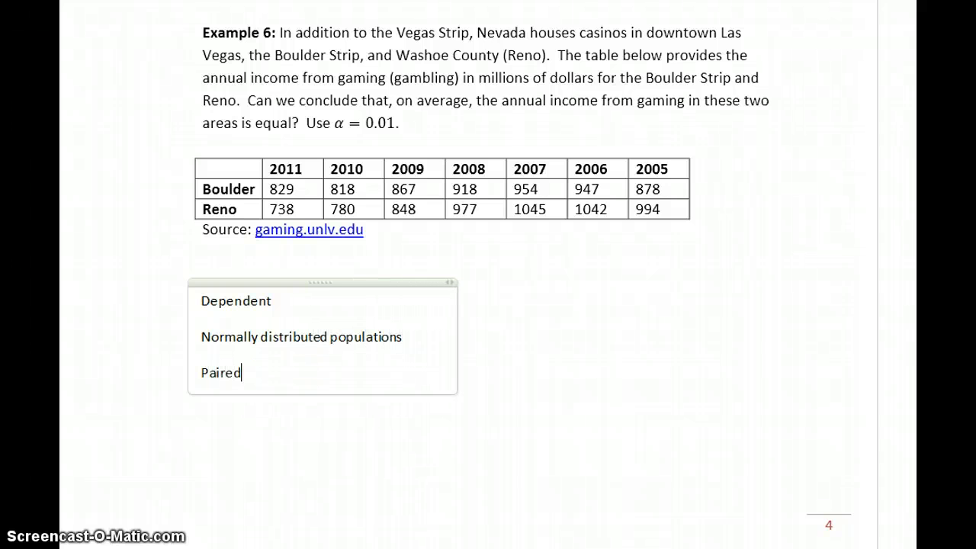
key("BackSpace")
key("BackSpace")
type("T-te")
key("BackSpace")
type("-test => p-value =0.3499")
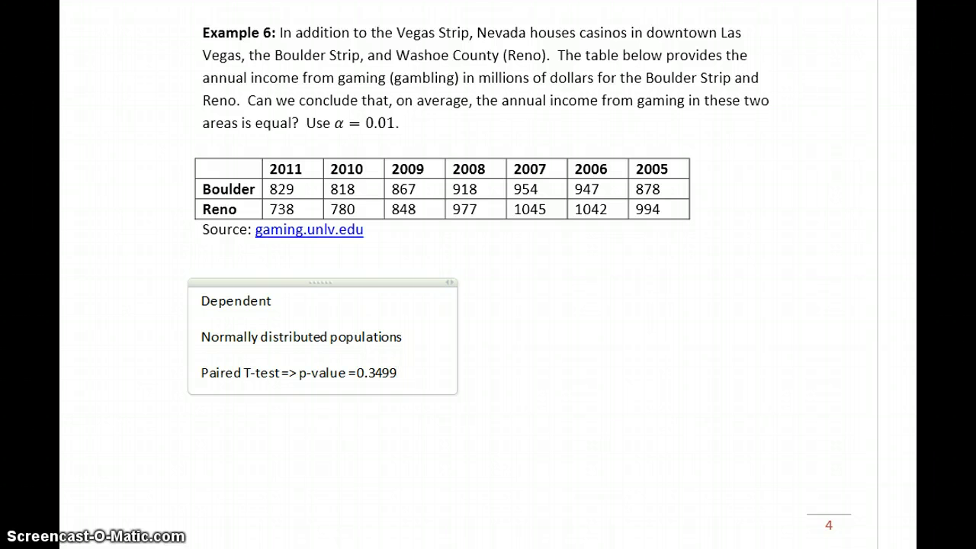
Step: Start a note below the Example 7 movie tables reading "Assess normality"
scroll(488, 275, "down", 10)
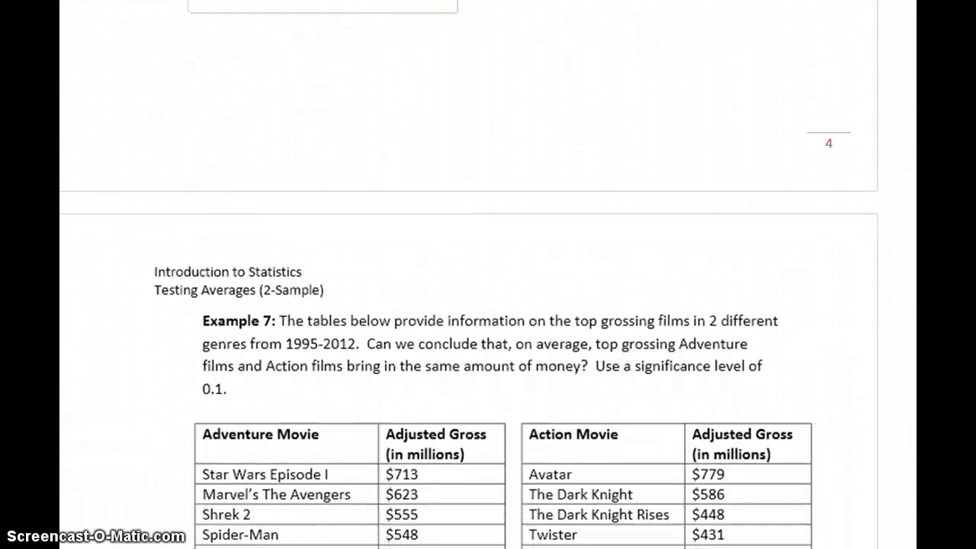
scroll(489, 305, "down", 8)
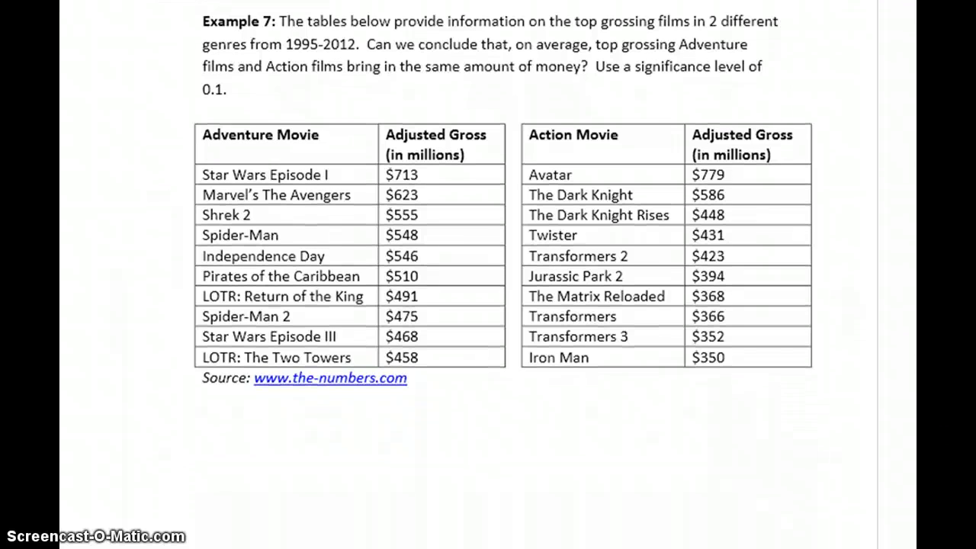
scroll(488, 274, "down", 1)
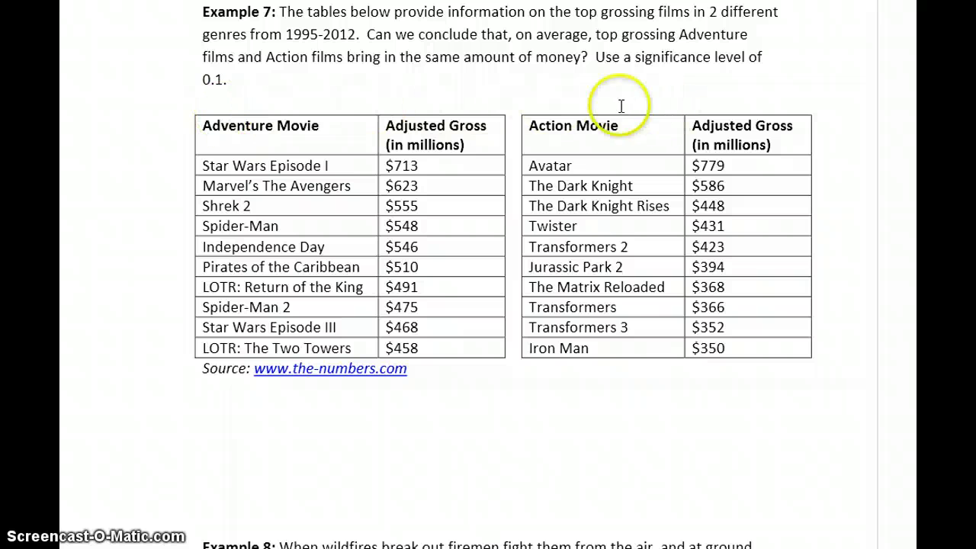
left_click(103, 397)
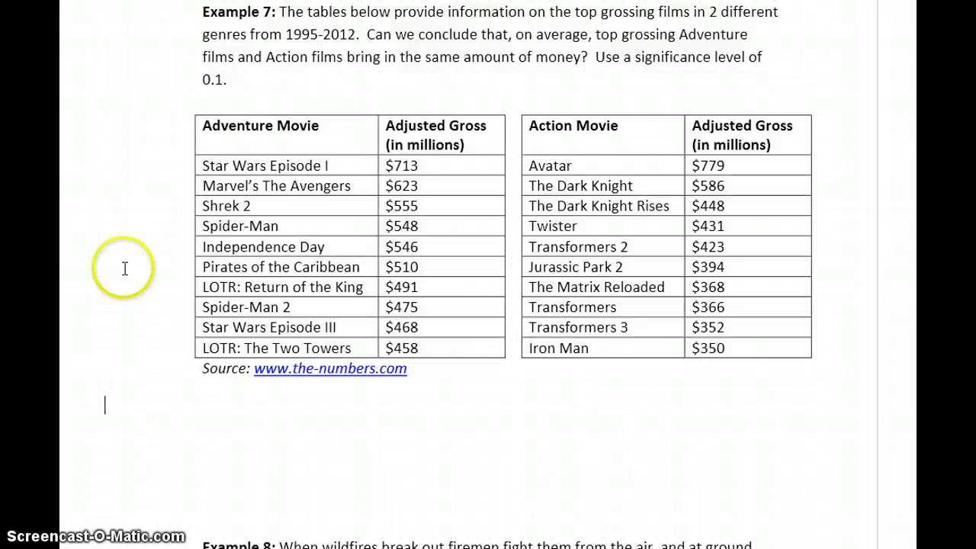
type("Assess no")
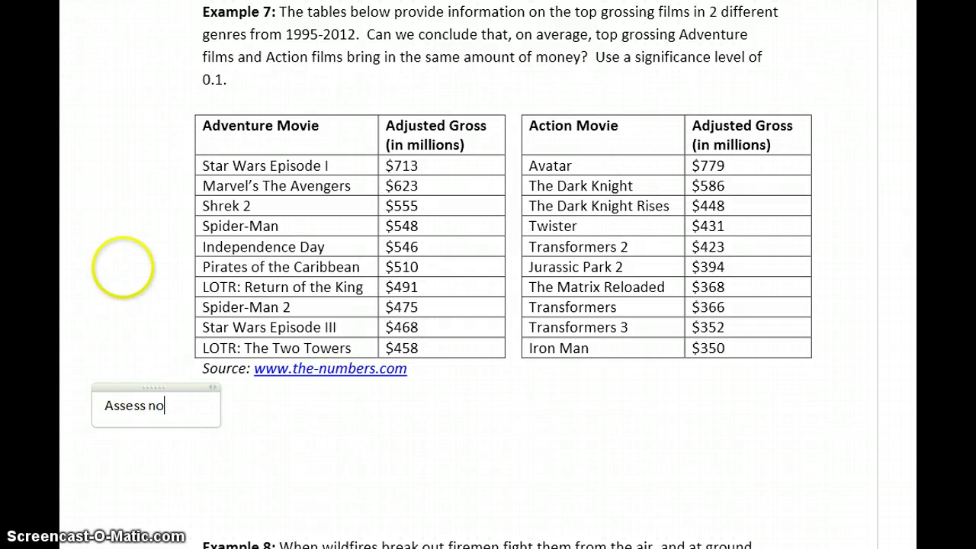
type("rmality")
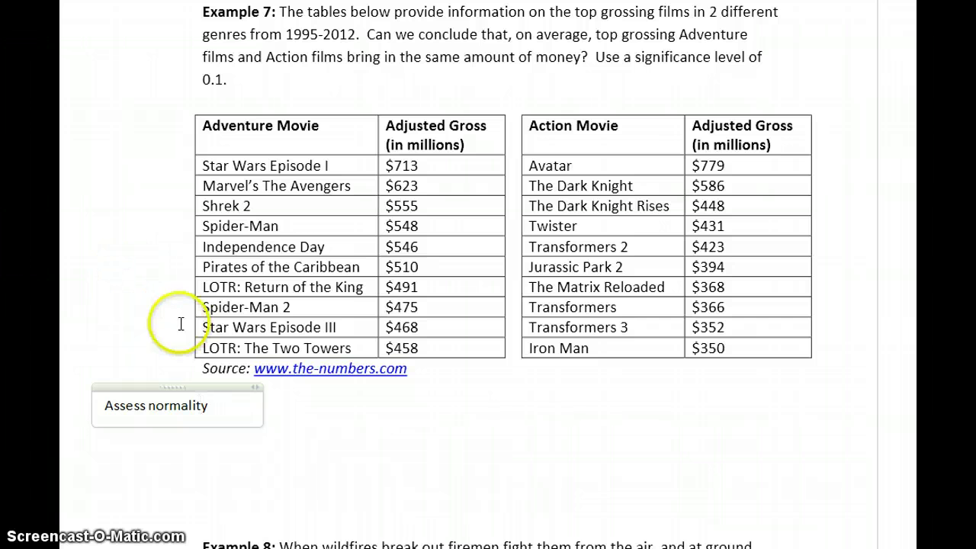
Step: Widen the Example 7 note beyond the tables' width and extend its line with ", Action movie p-value =0.003, non-normal"
left_click_drag(259, 386, 854, 386)
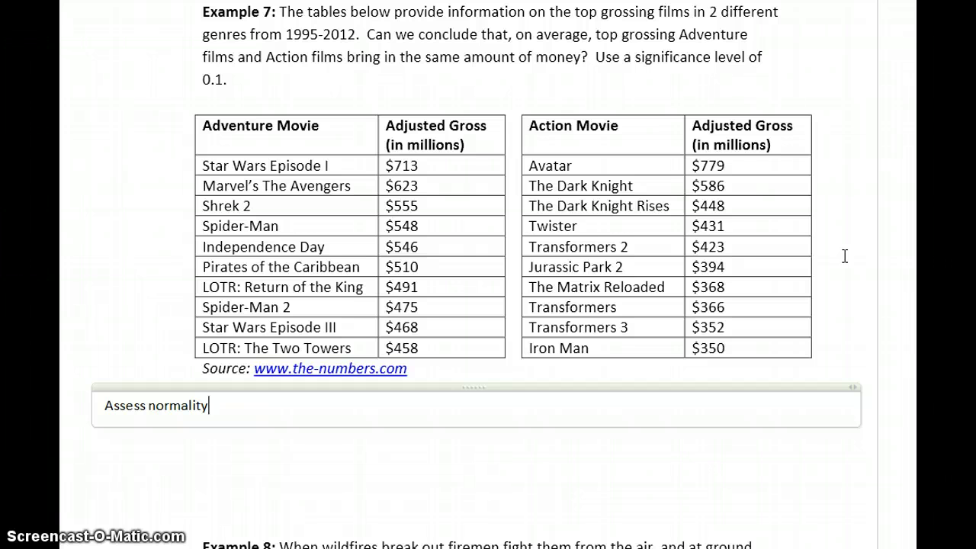
type(", Action movie p-value =0.003")
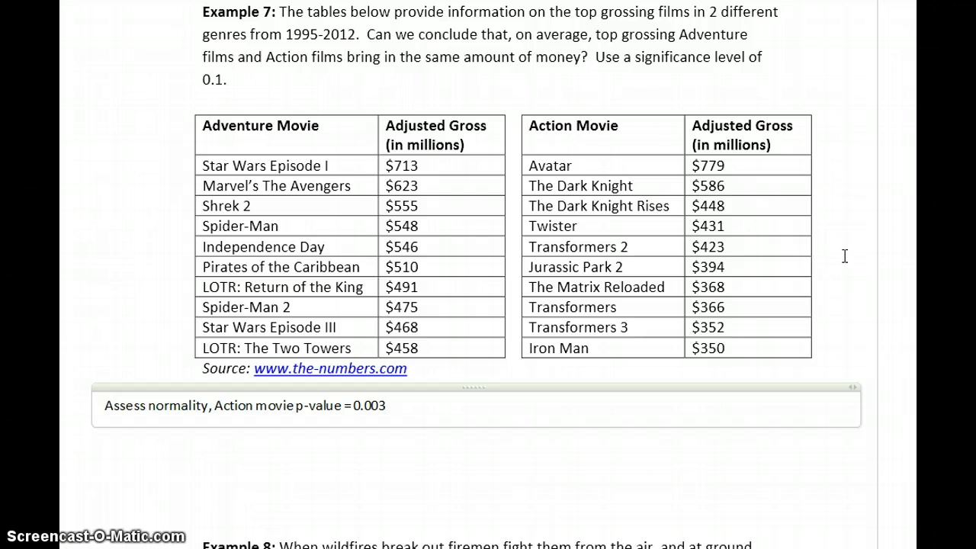
type(", non-normal")
Step: Start a new paragraph in the Example 7 note: "Since the conditions are not met to test claims about means and we have independent samples"
key("Return")
key("Return")
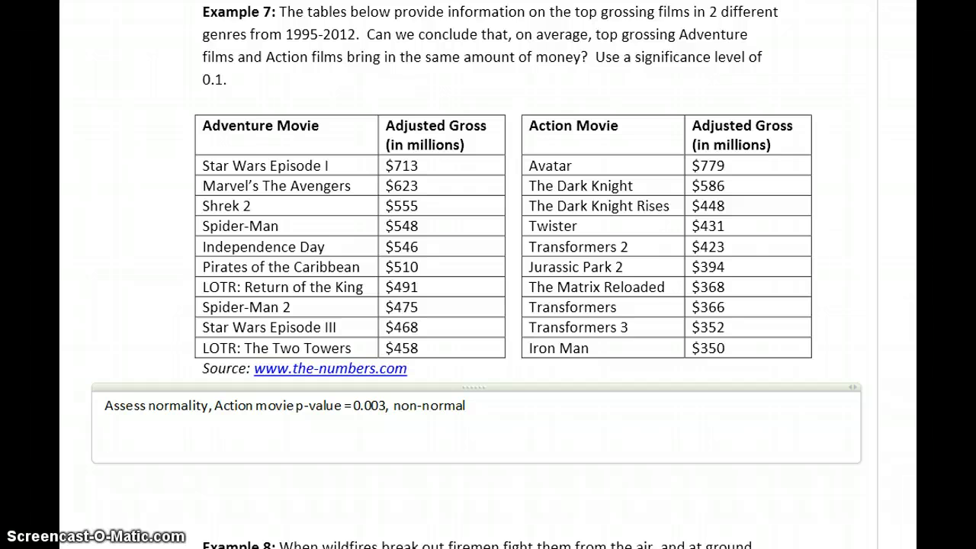
scroll(476, 275, "down", 2)
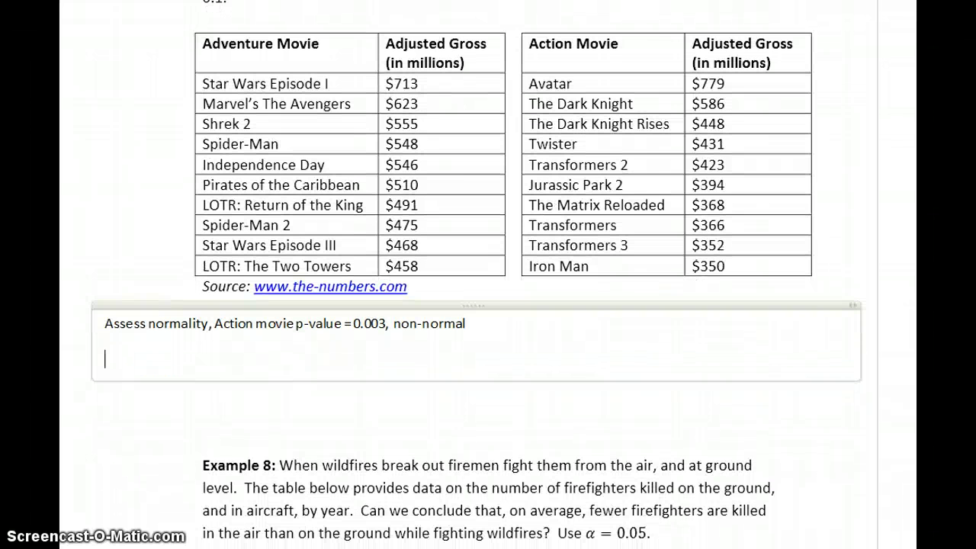
type("Since the conditions are not met to test claims about means and we have")
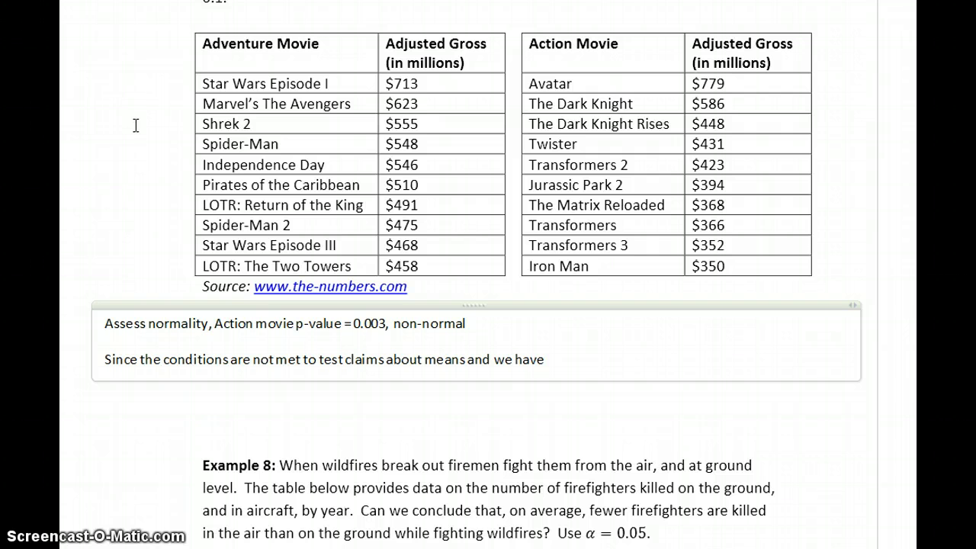
type("independent samples")
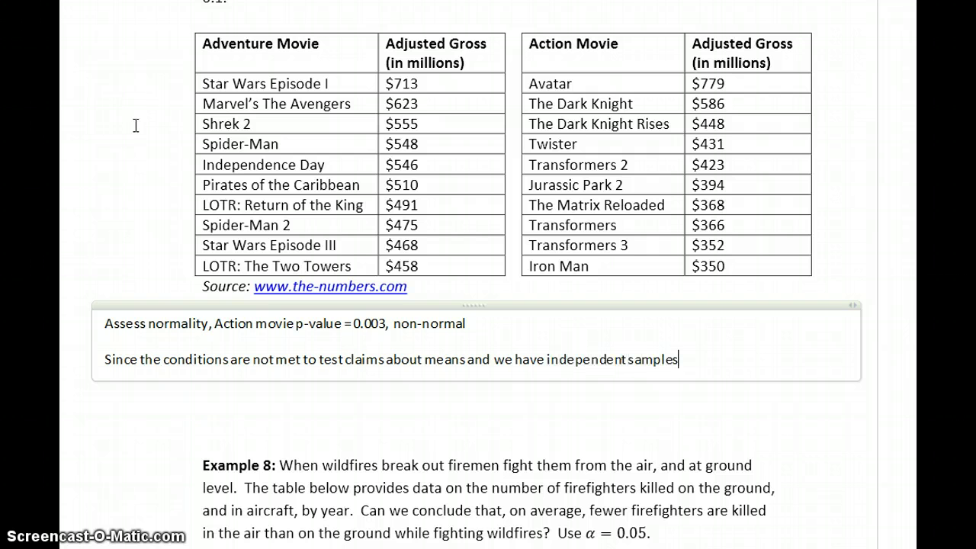
Step: Continue the paragraph with "we'll use the Mann-Whitney Test to test the following hypotheses:"
type(" we'll use the Mann-Whit")
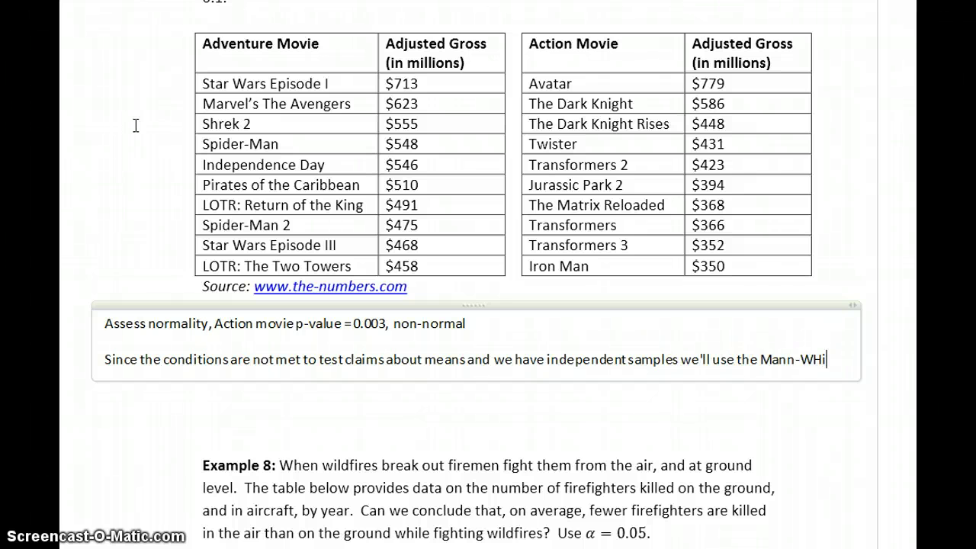
type("ney t")
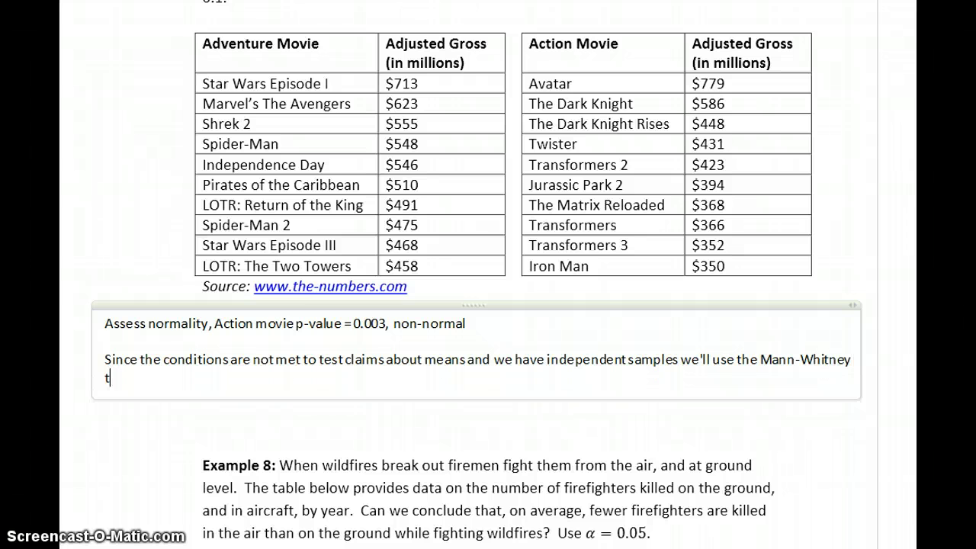
key("BackSpace")
type("Test to test the fol")
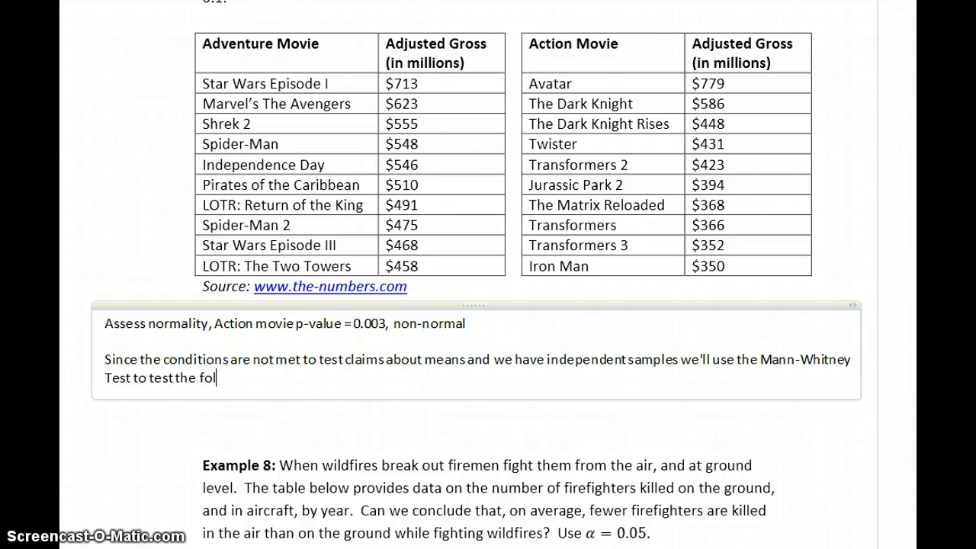
type("lowing hypothese")
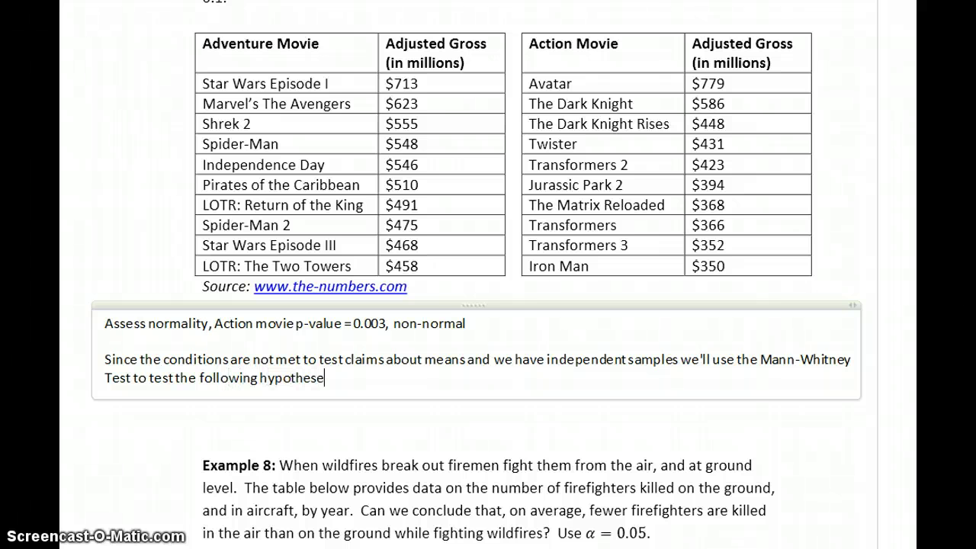
type("s:")
Step: Insert the null hypothesis H₀: m₁ − m₂ = 0 as an inline equation after the colon
key("alt+equal")
type("H_0")
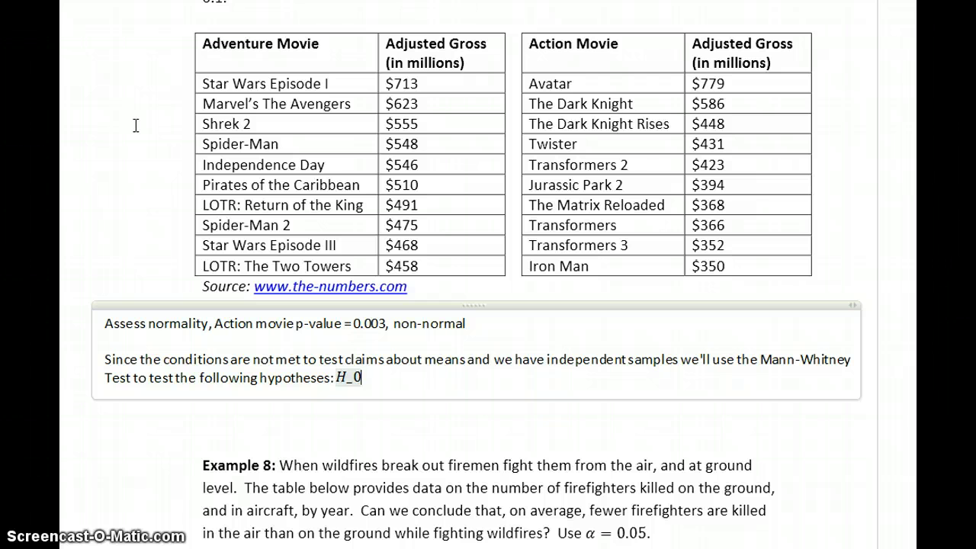
type(" :")
type("m_1")
type("-m_2=")
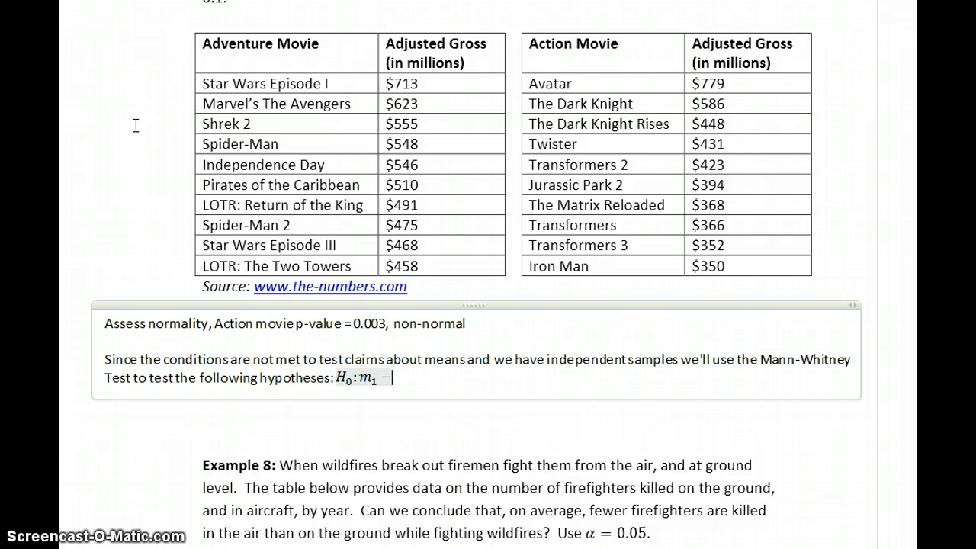
type("0")
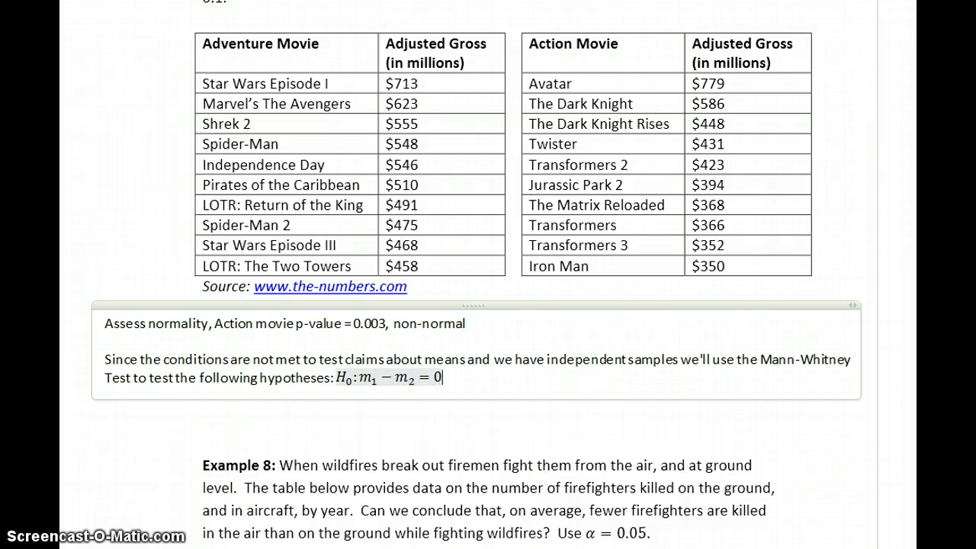
key("Right")
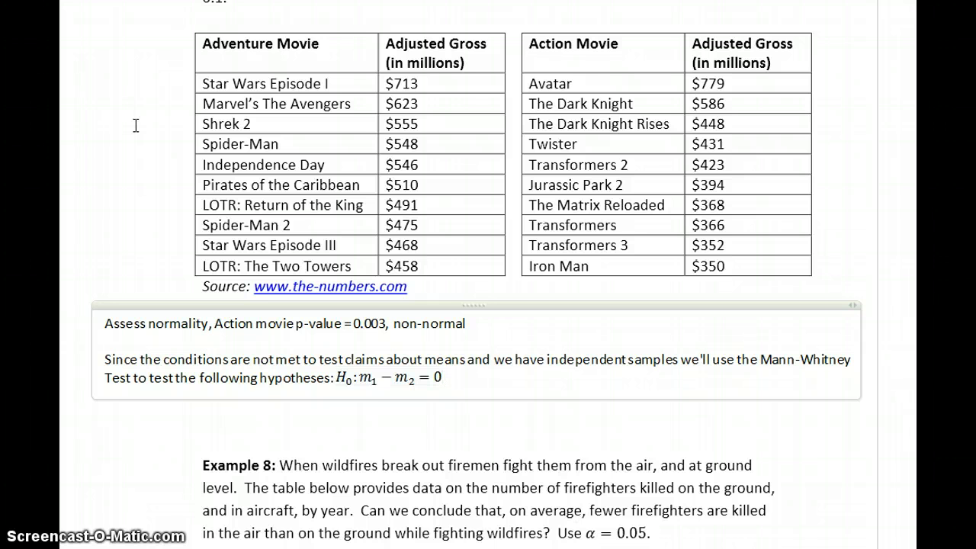
Step: Insert the alternative hypothesis Hₐ: m₁ − m₂ ≠ 0 as an inline equation after the null hypothesis, and end the sentence with a period
key("alt+equal")
type("H_a ")
type(":")
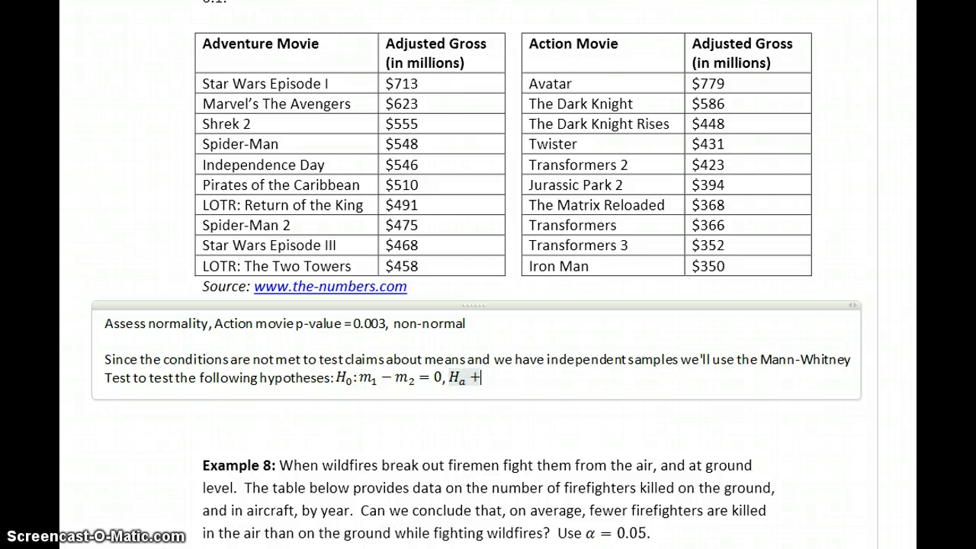
type("m_1")
type("-")
type("m_2")
type("  e 0")
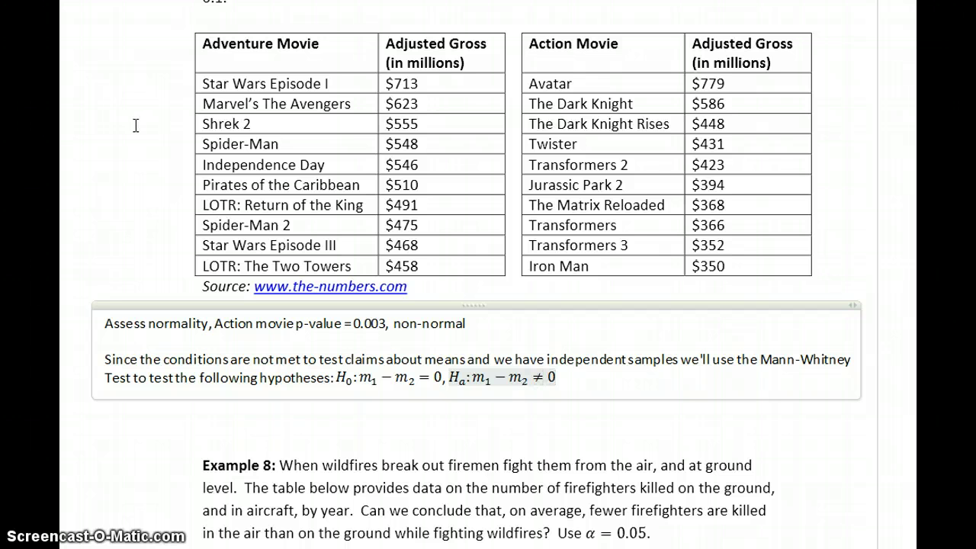
key("Right")
type(".")
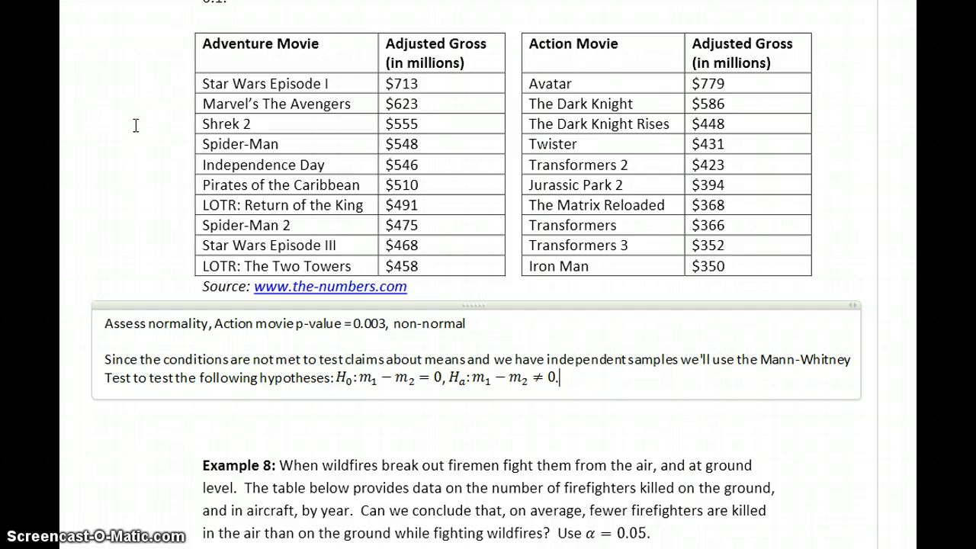
Step: Switch to StatCrunch and compute a two-sided Mann-Whitney hypothesis test with var1 as sample 1 and var2 as sample 2
key("alt+Tab")
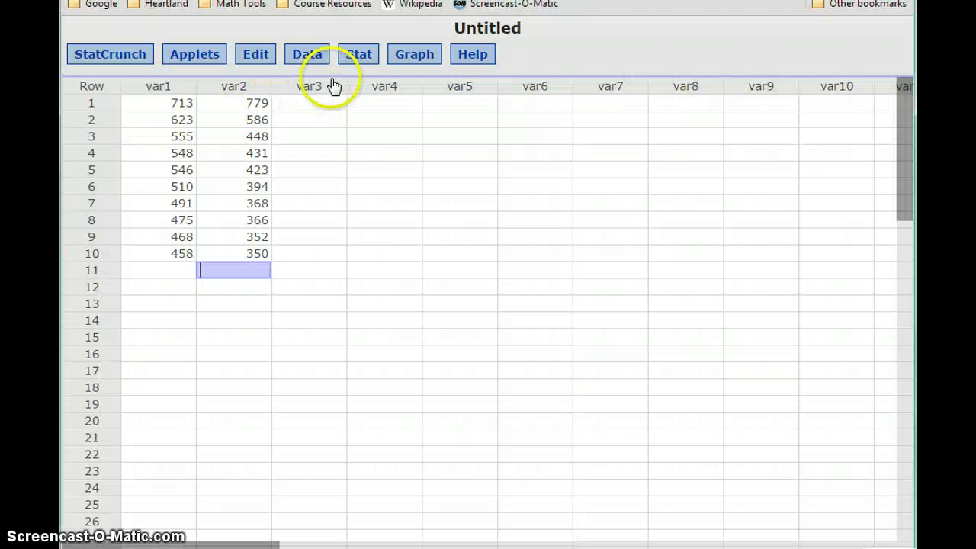
left_click(352, 59)
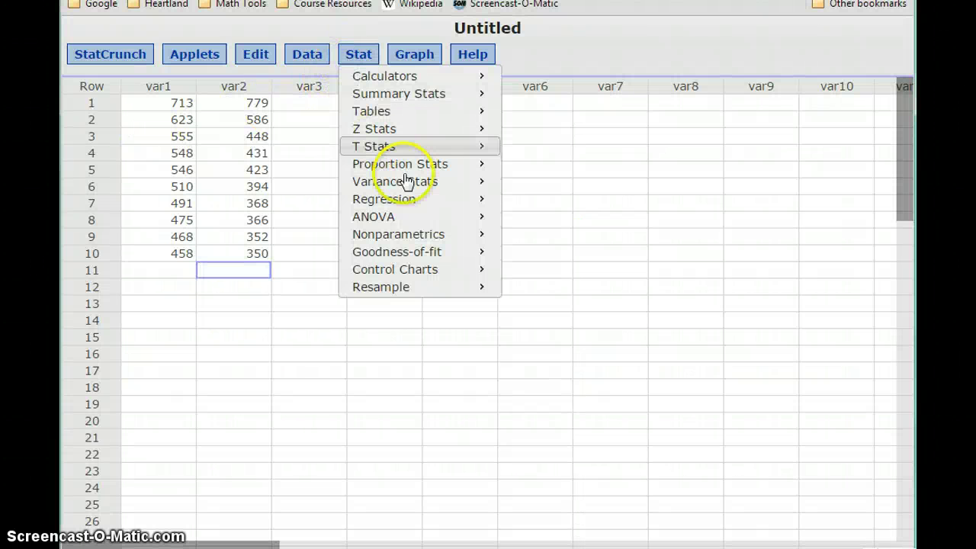
mouse_move(449, 238)
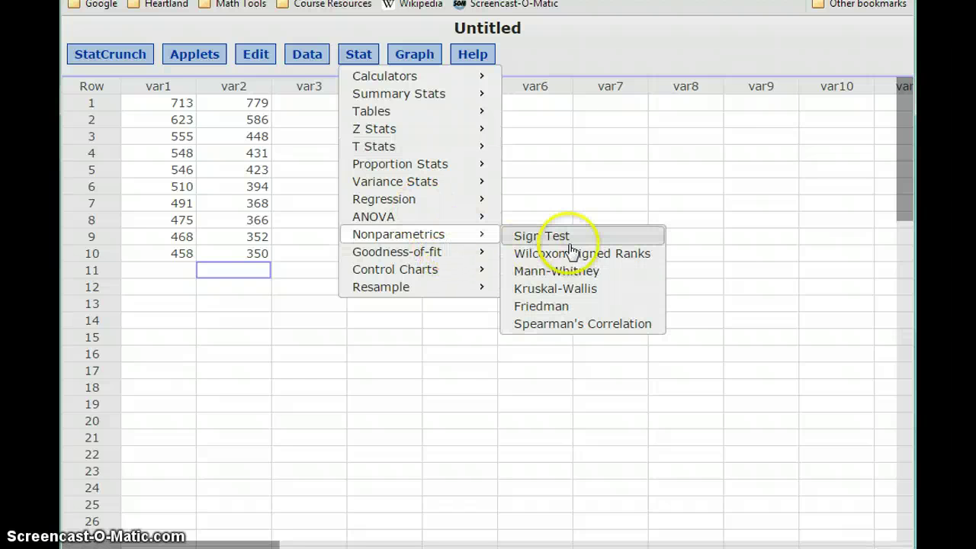
left_click(576, 272)
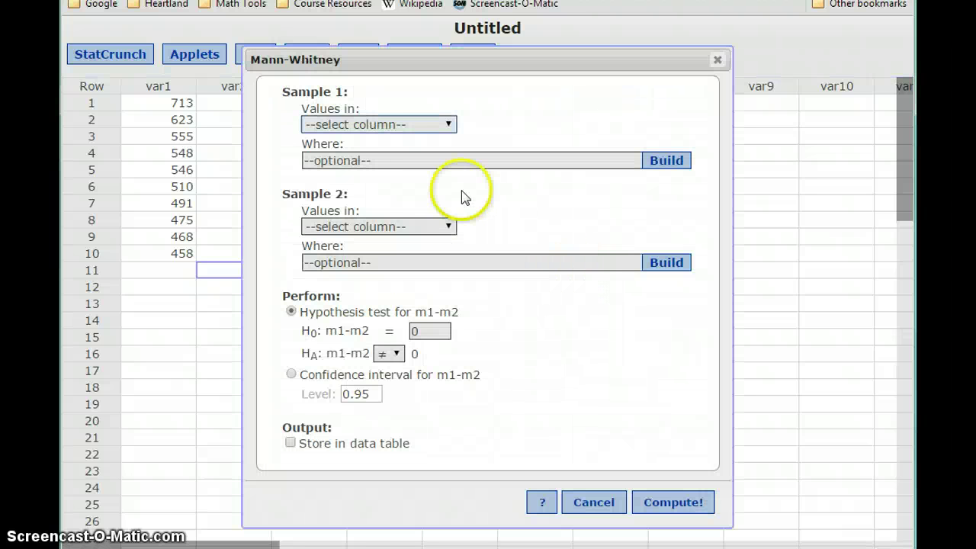
left_click(374, 127)
left_click(366, 164)
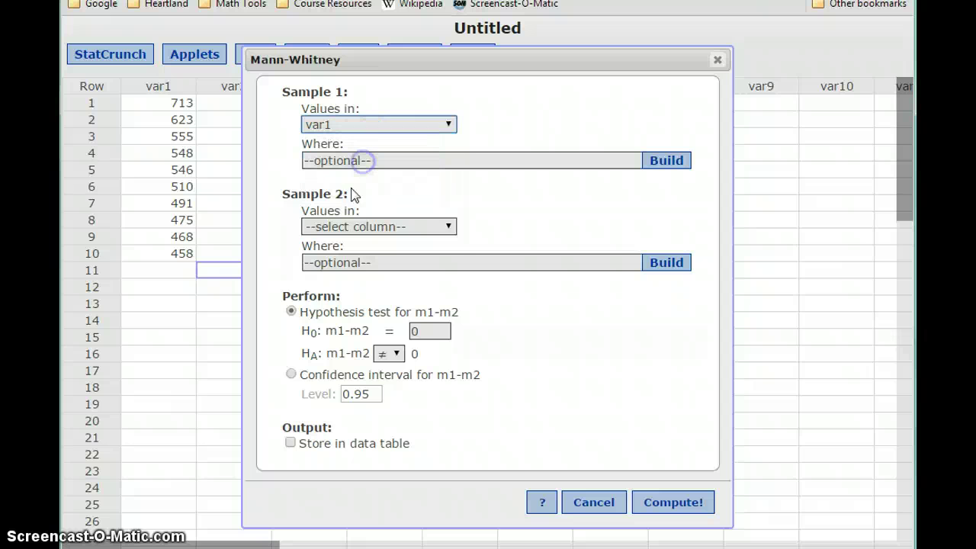
left_click(339, 227)
left_click(323, 290)
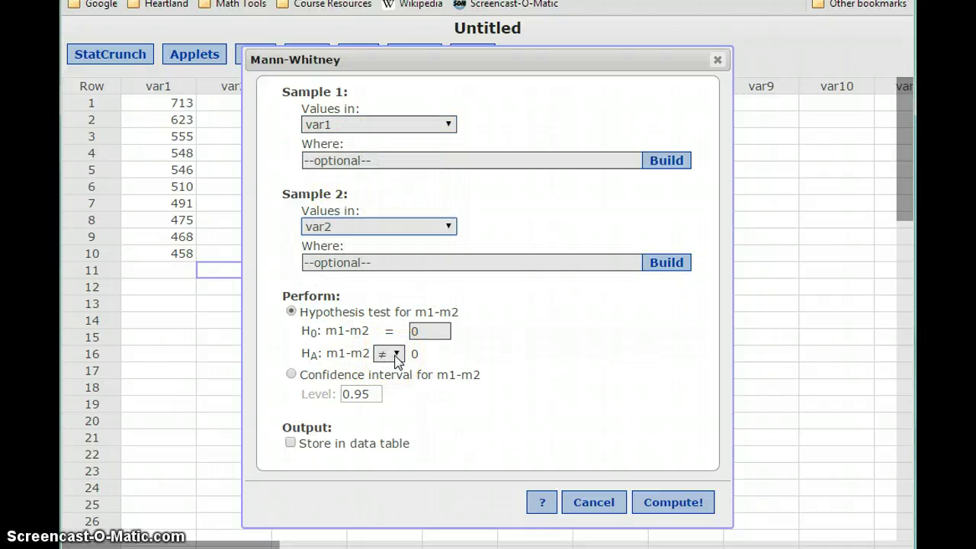
left_click(666, 502)
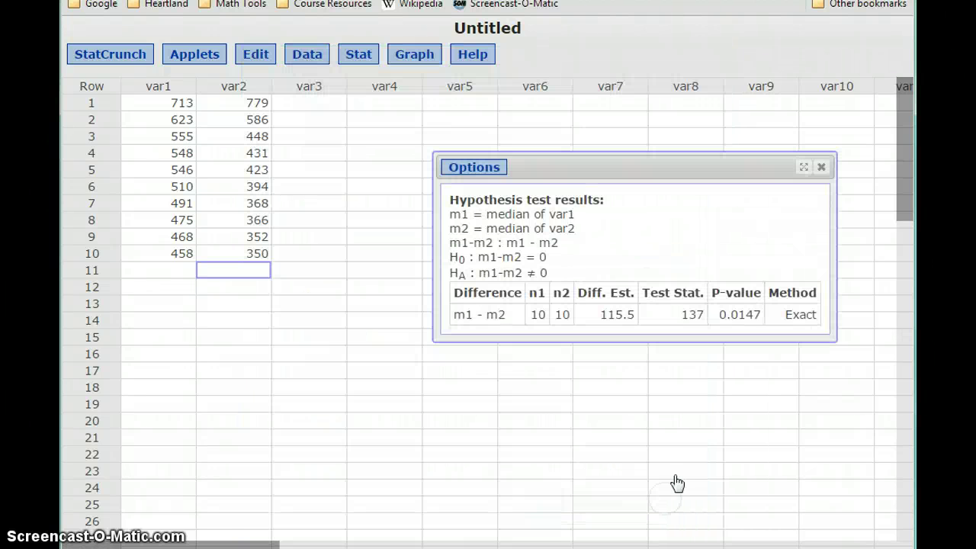
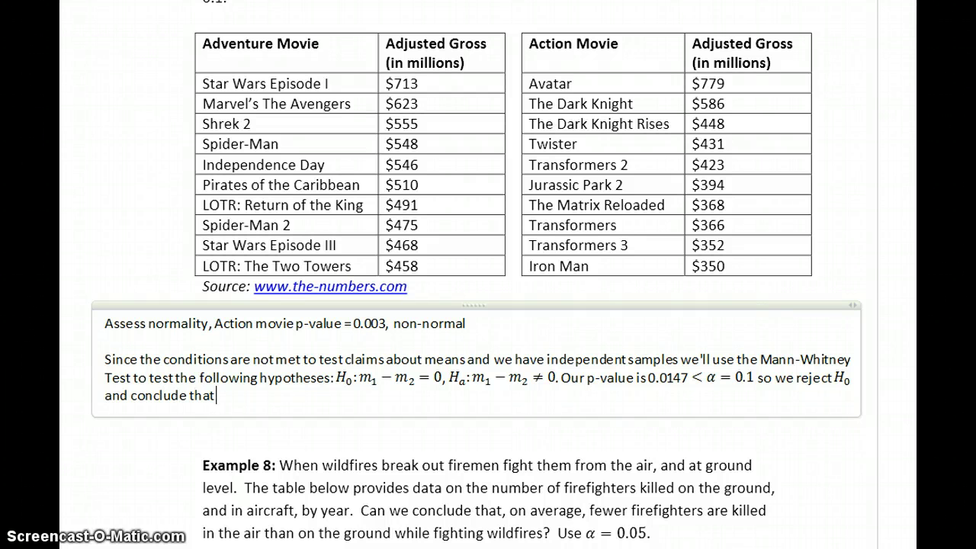
Step: Insert m₁ − m₂ ≠ 0 as an inline equation after "and conclude that" in the Example 7 note
key("alt+equal")
type("m_1-m_2")
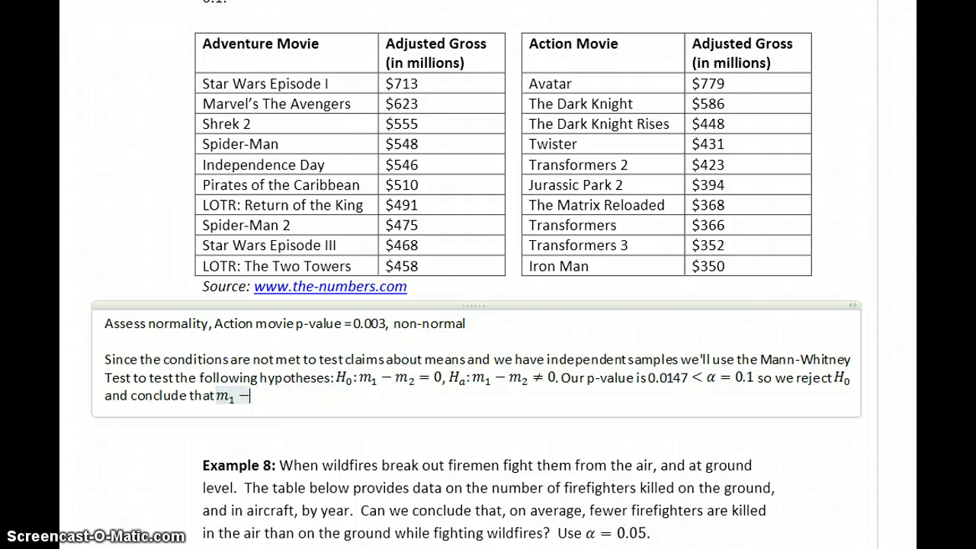
type("  e 0")
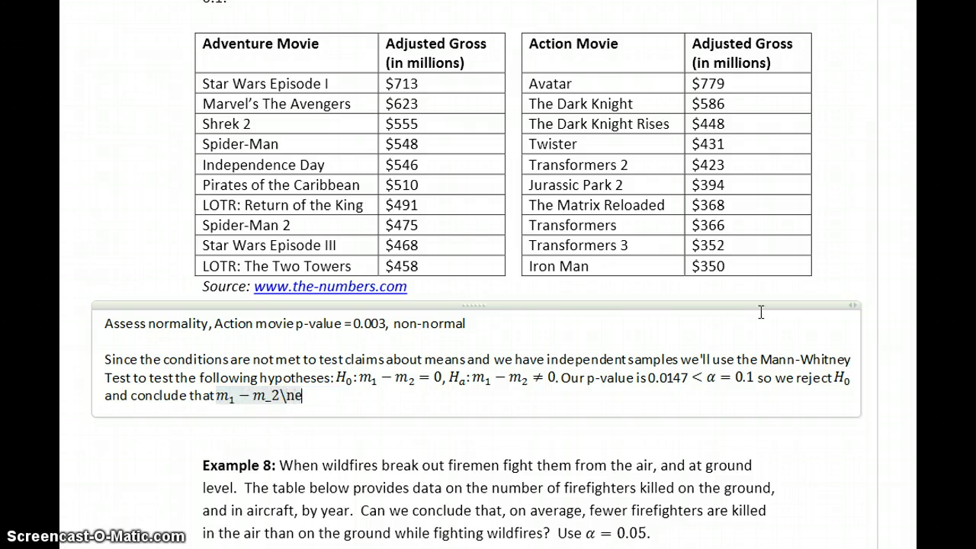
key("Right")
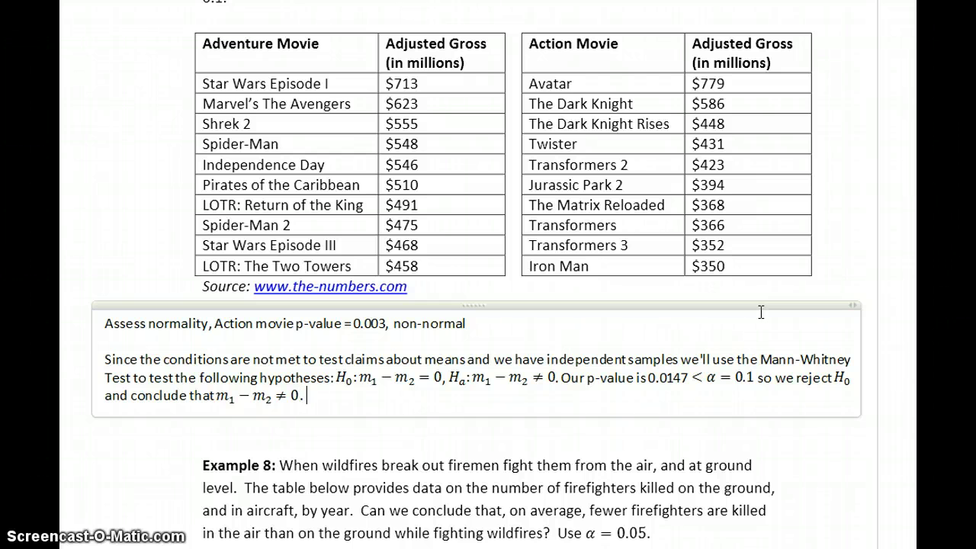
Step: End the equation's sentence with a period and begin the conclusion: "There is sufficient evidence to conclude that, on average,"
type(". There is suf")
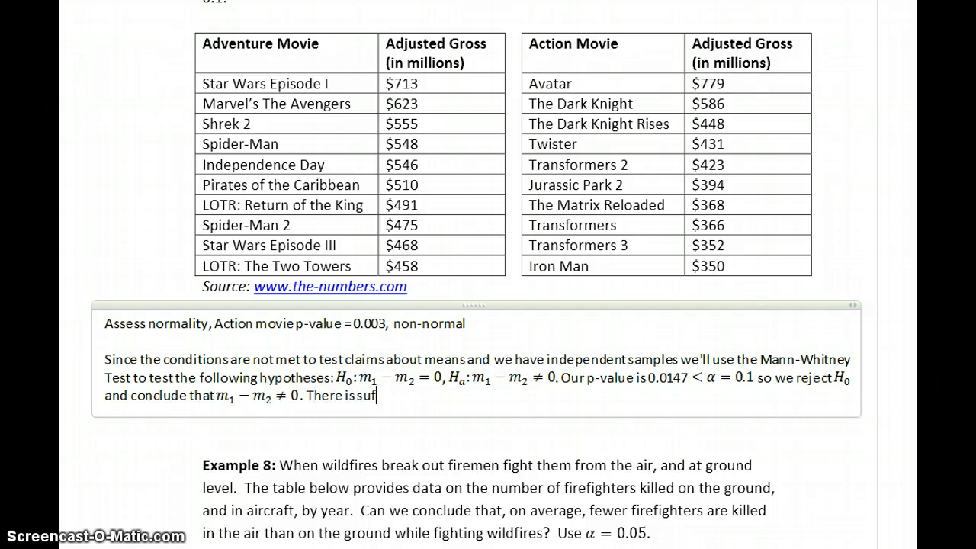
type("ficient eviden")
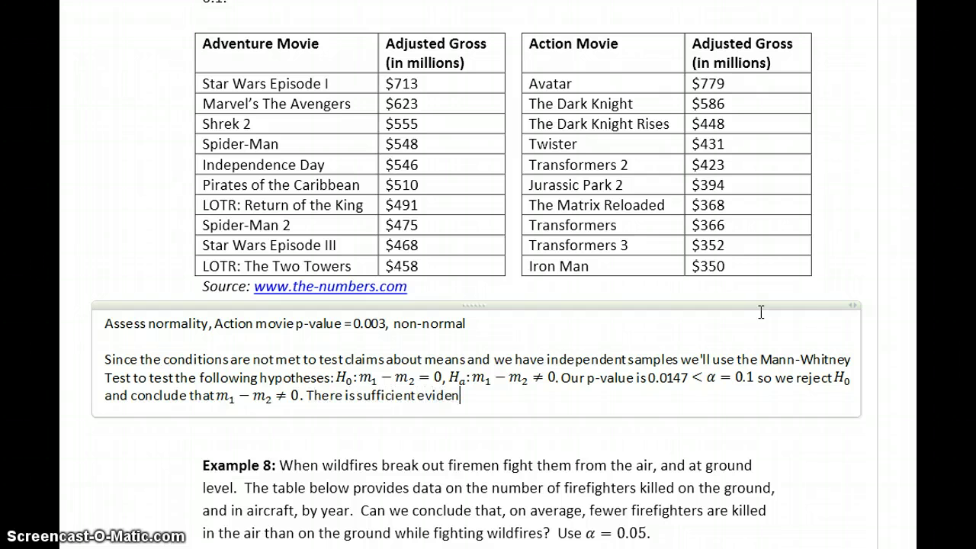
type("ce to conclude that the")
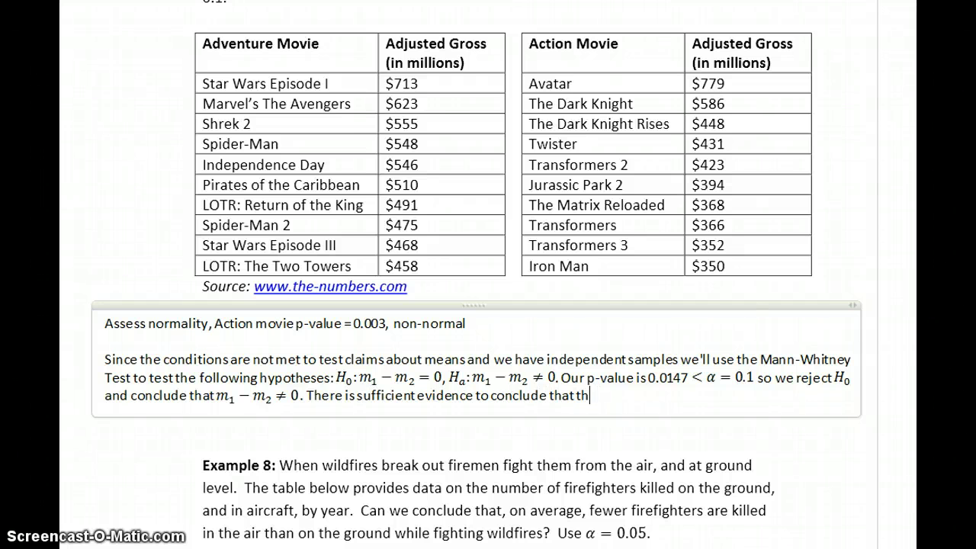
key("BackSpace")
key("BackSpace")
key("BackSpace")
type(", no a")
key("BackSpace")
key("BackSpace")
key("BackSpace")
key("BackSpace")
type("on average,")
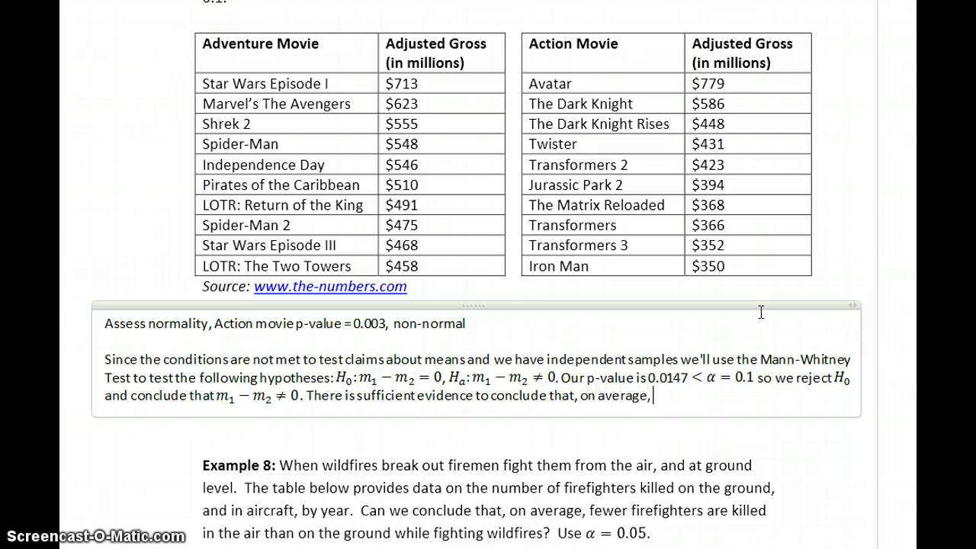
Step: Complete the conclusion with "the gross brought in by the movies in these two genres is different. The claim is not supported."
type(" the gross brought in")
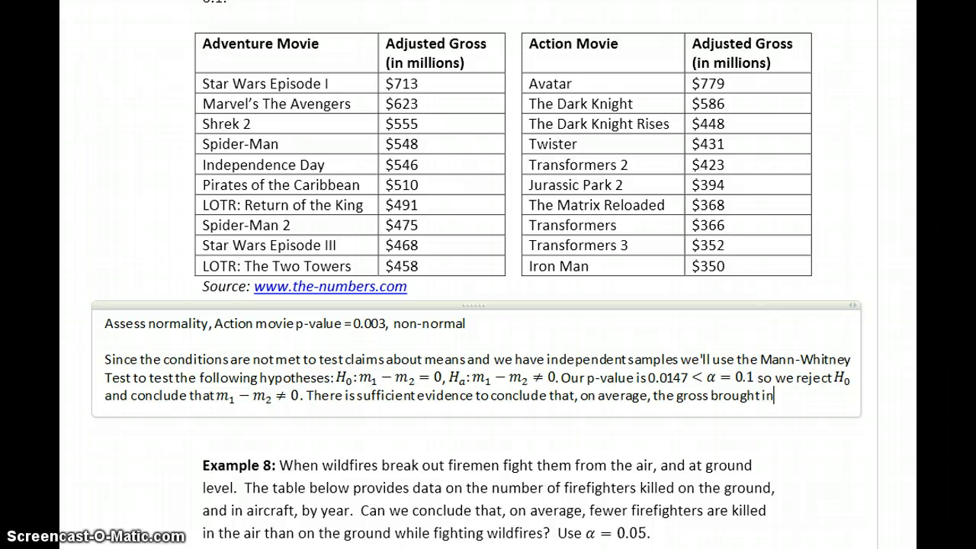
type(" by the movies i")
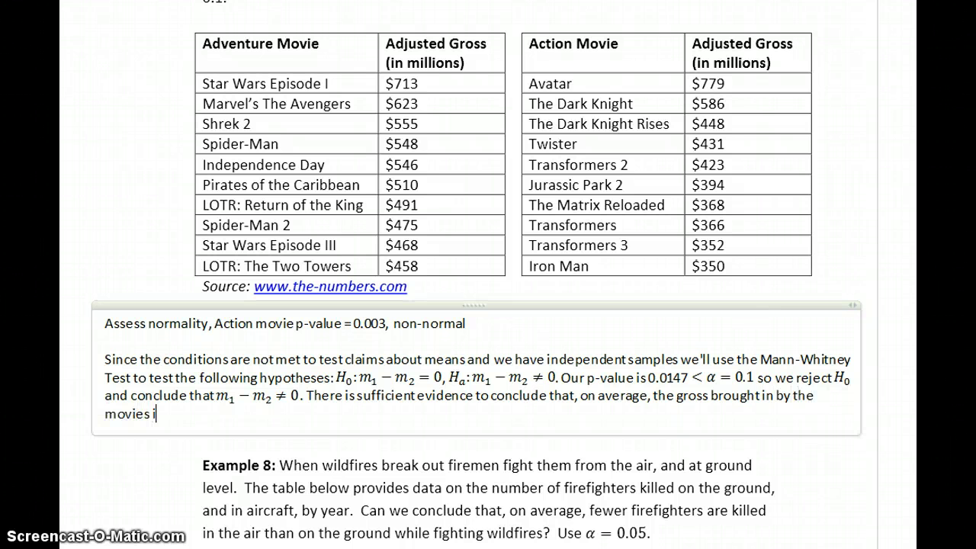
type("n these two genre")
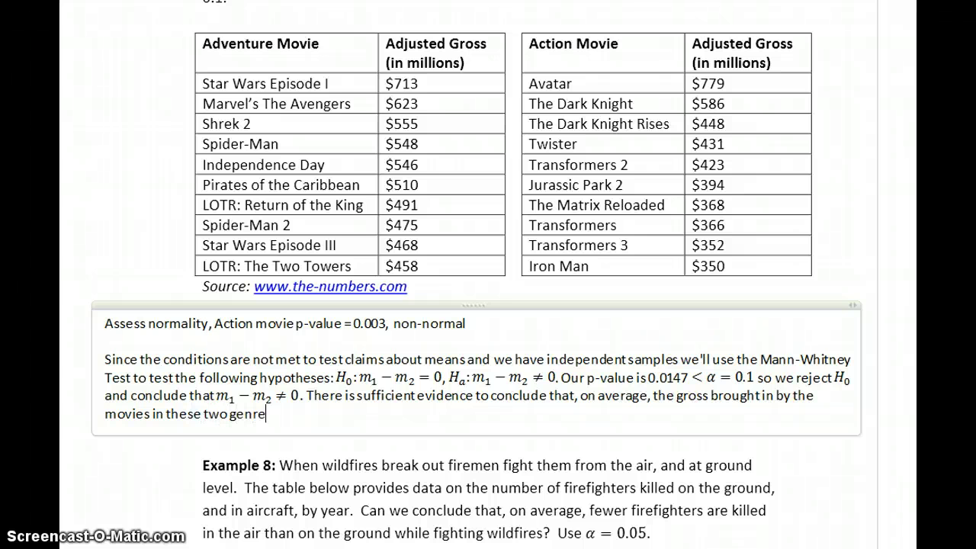
type("s is different.")
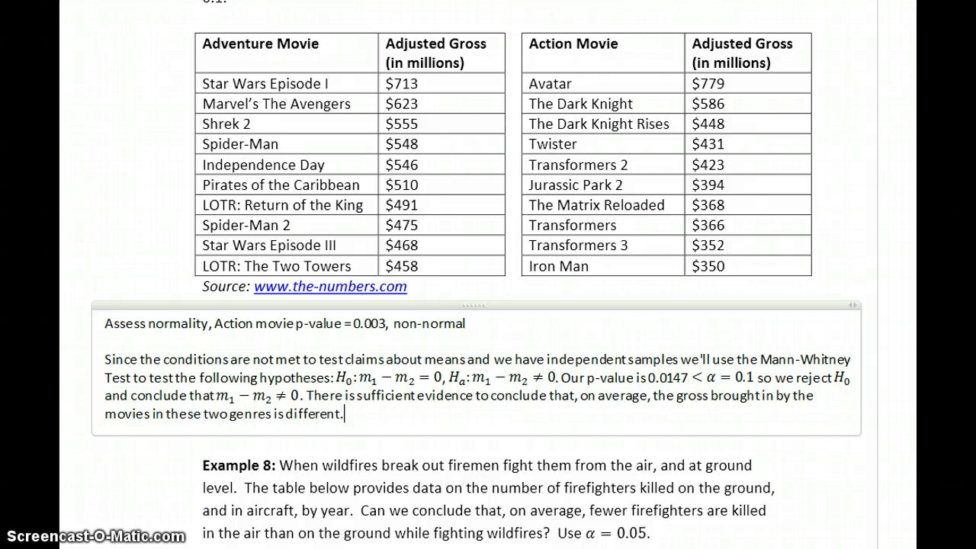
type(" The claim is not supported.")
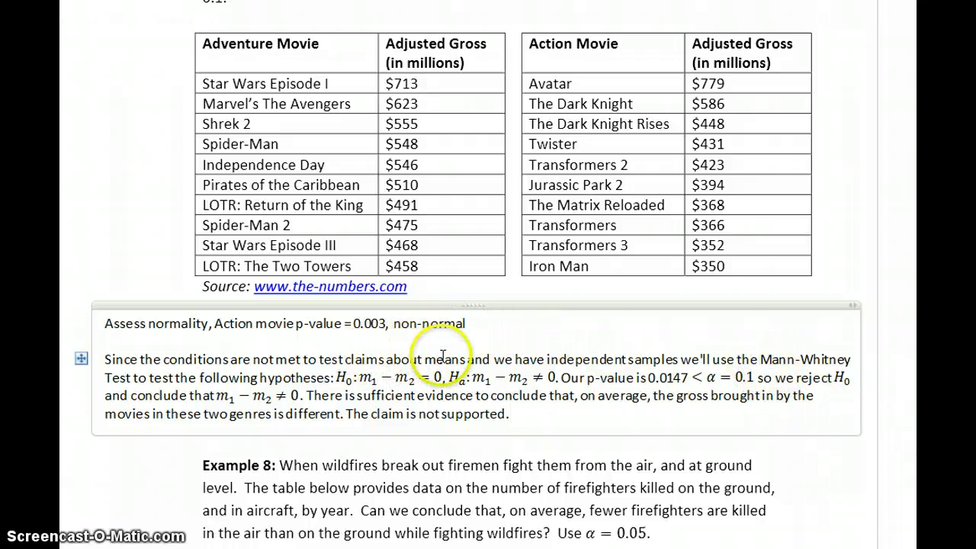
Step: Review the finished Example 7 note, marking "non-normal" and "independent" as the reasons for the chosen test
left_click_drag(392, 324, 473, 322)
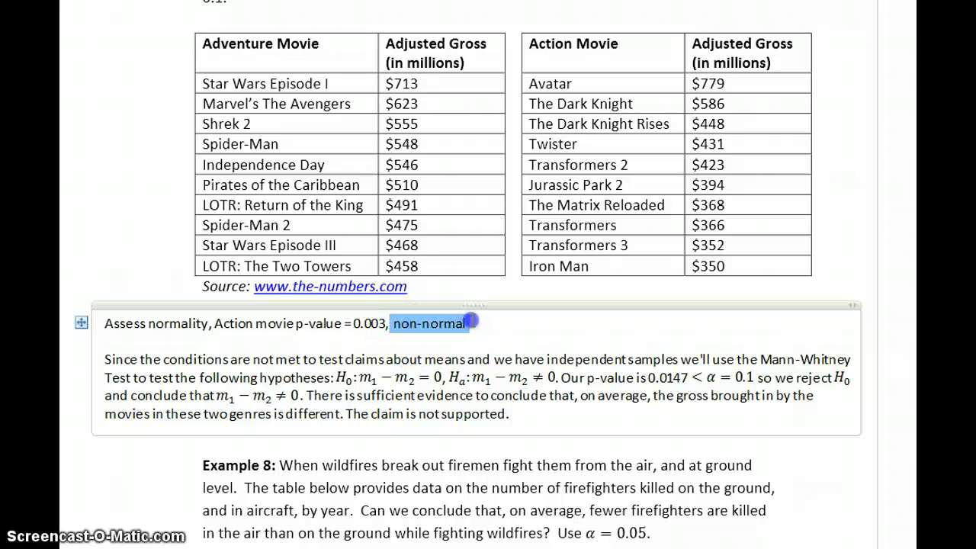
left_click_drag(546, 360, 614, 364)
Step: Start a new note just below the Example 8 firefighter table with the text "Assess normality"
scroll(869, 412, "down", 1)
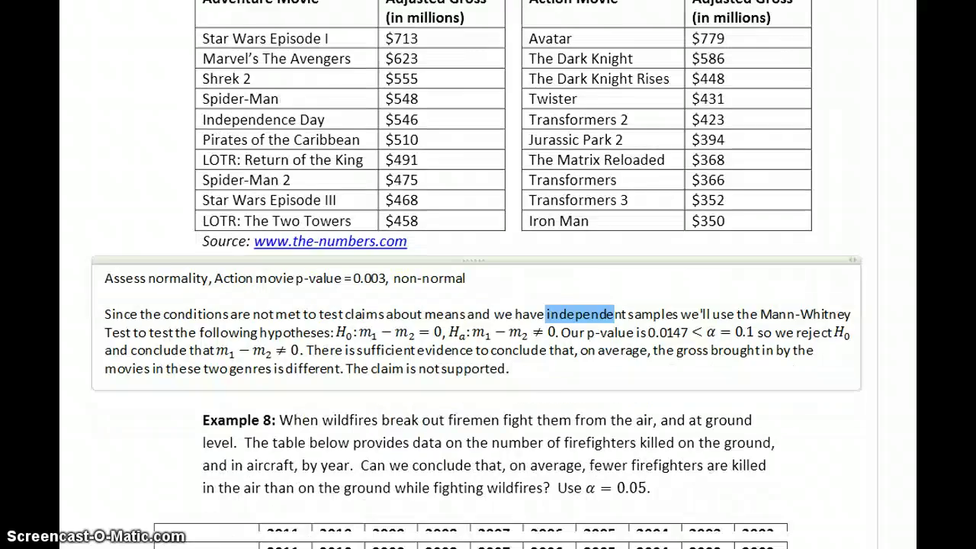
scroll(476, 274, "down", 8)
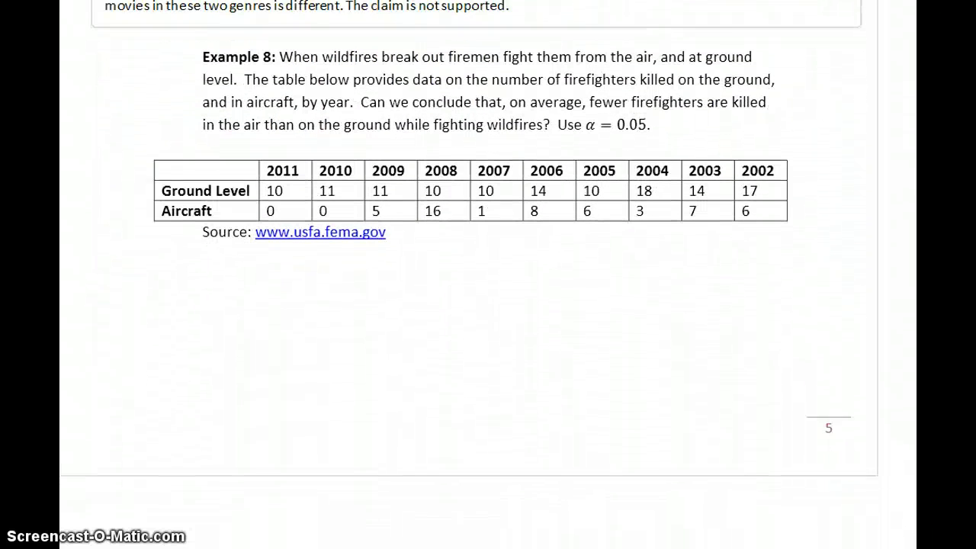
scroll(477, 274, "down", 1)
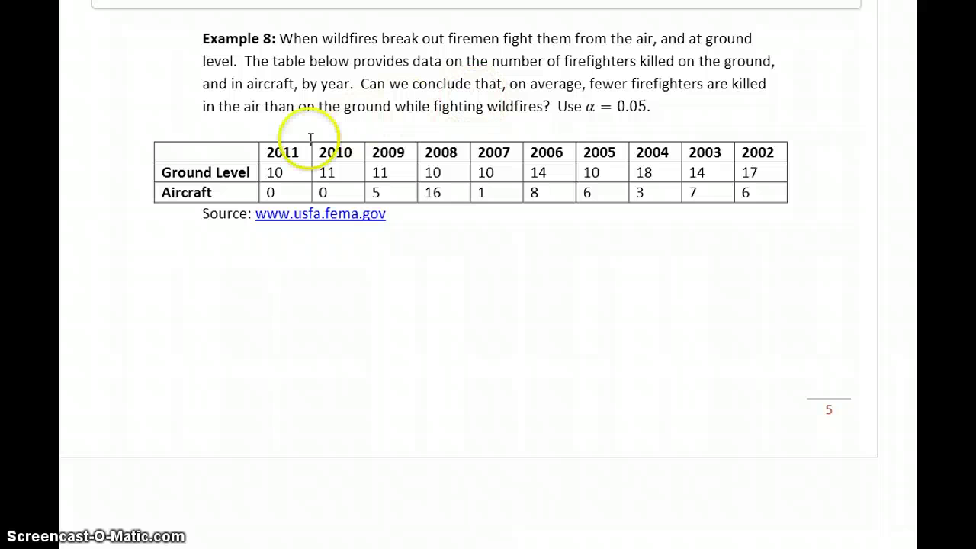
left_click(102, 232)
type("A")
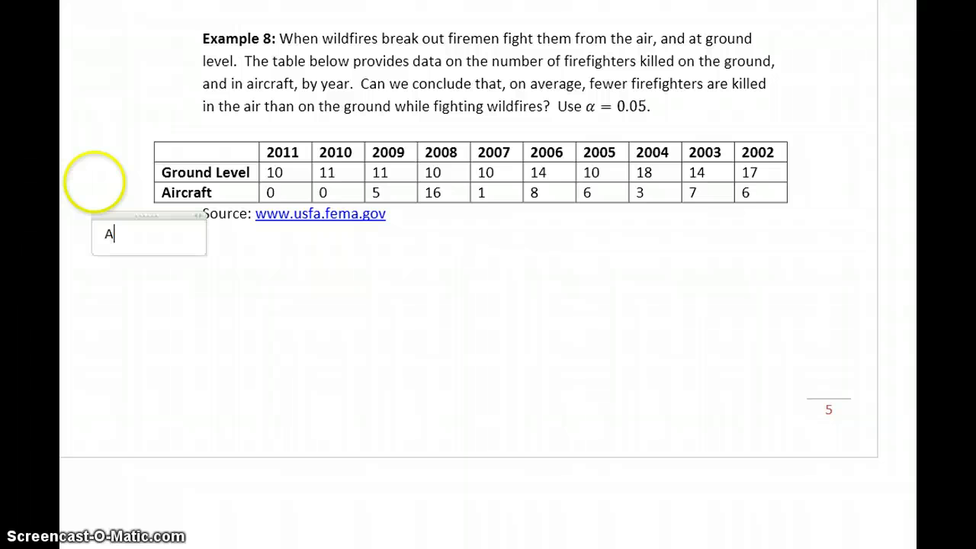
type("ssess normality")
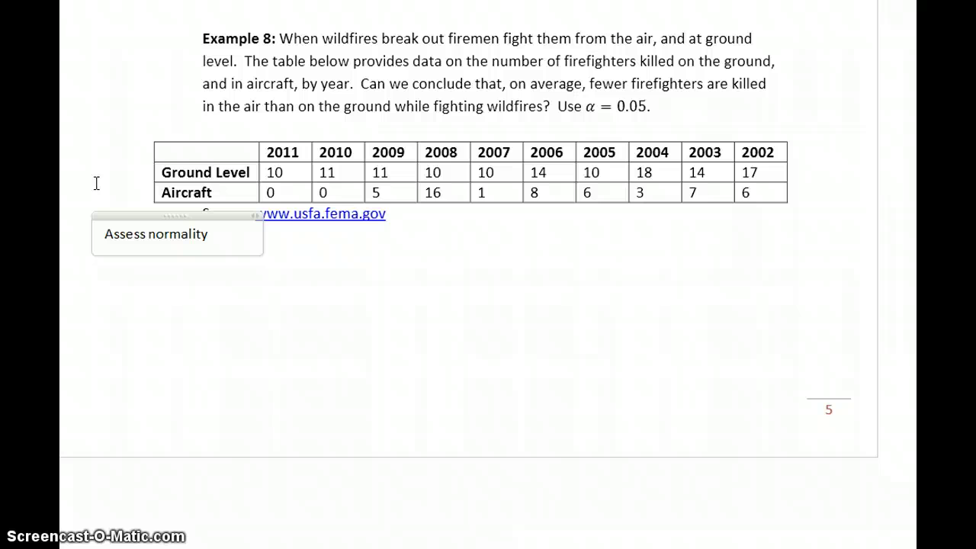
Step: Extend the Example 8 line with ", Ground Level => p-value 0.0161, non-normal" and start a new paragraph after a blank line
type(", Ground Level")
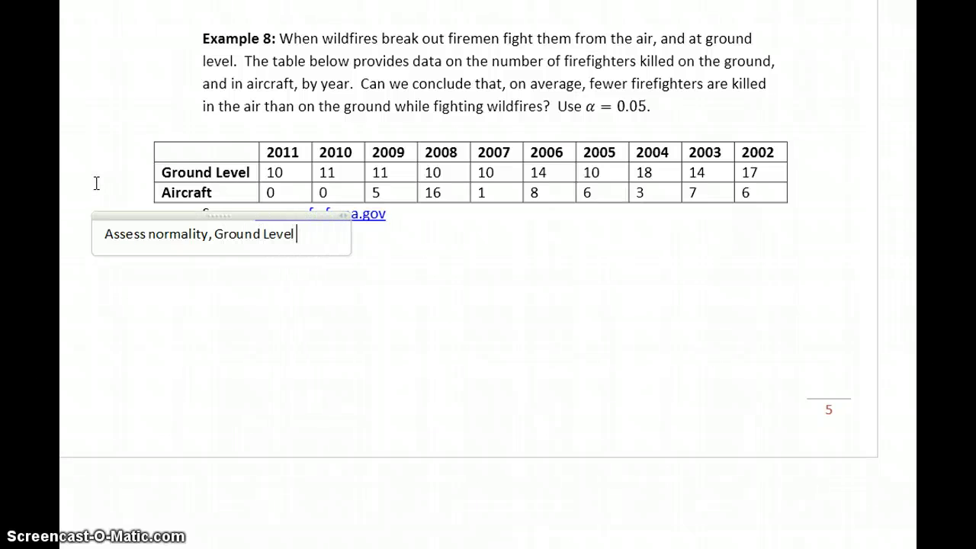
type(" => p-value")
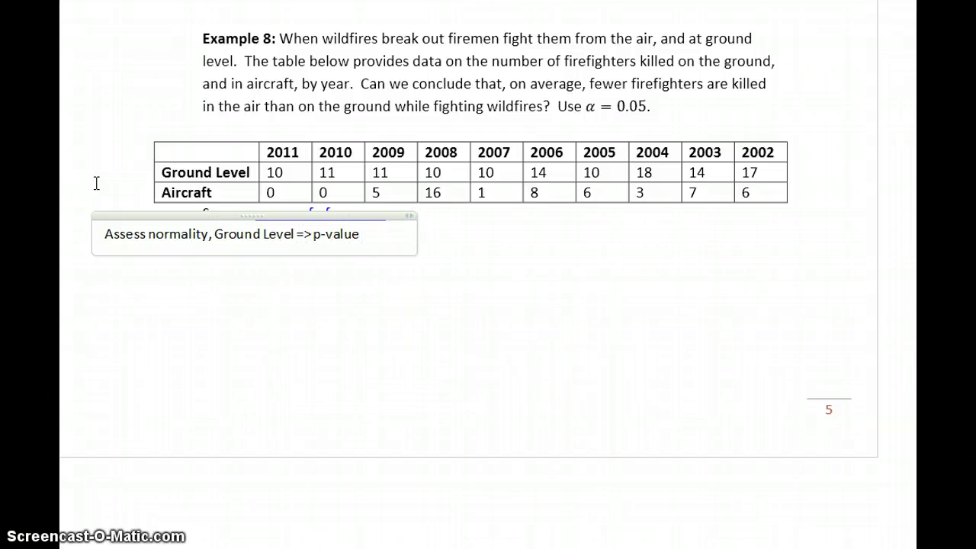
type(" 0.01")
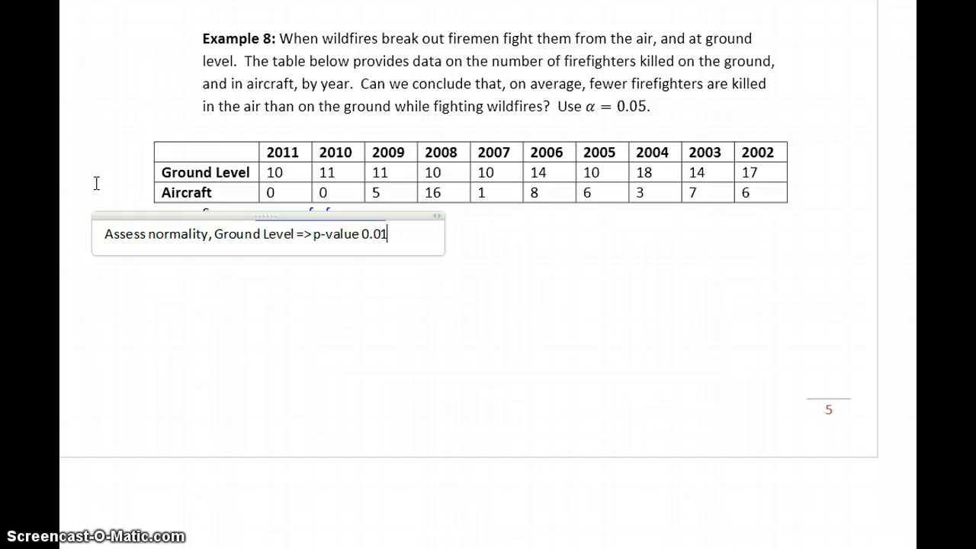
type("61, non-n")
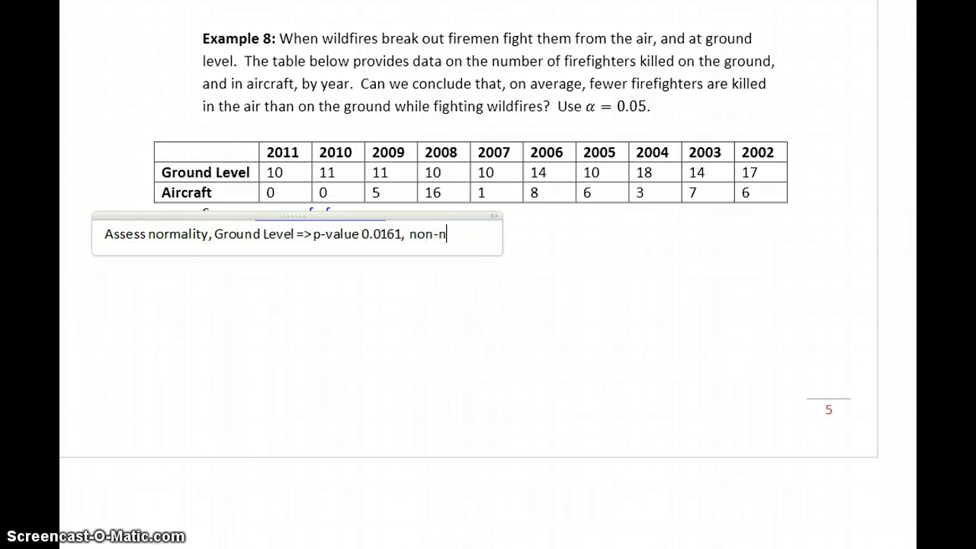
type("ormal")
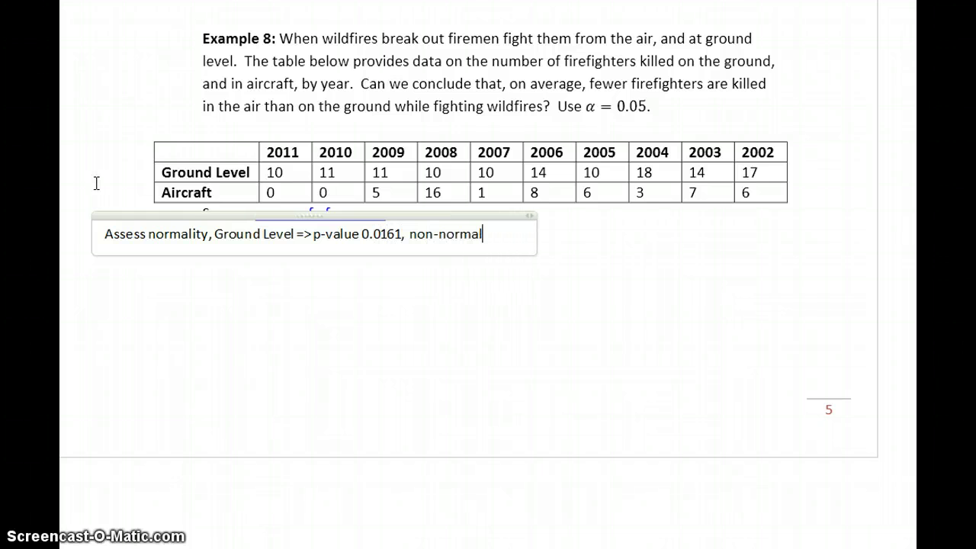
key("Return")
key("Return")
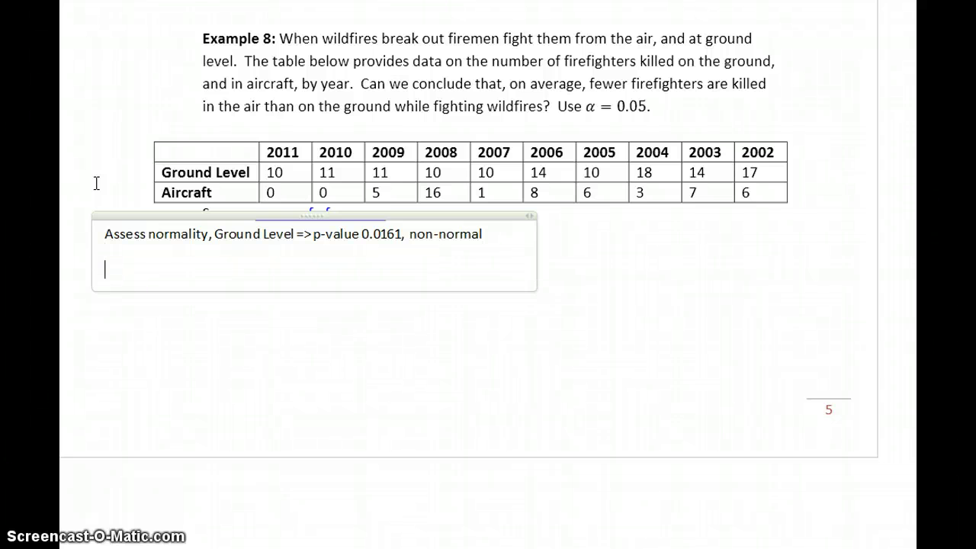
Step: Write "Since the conditions are not met to test claims about means" in the Example 8 note and widen the note to about the page edge
type("Since the conditions")
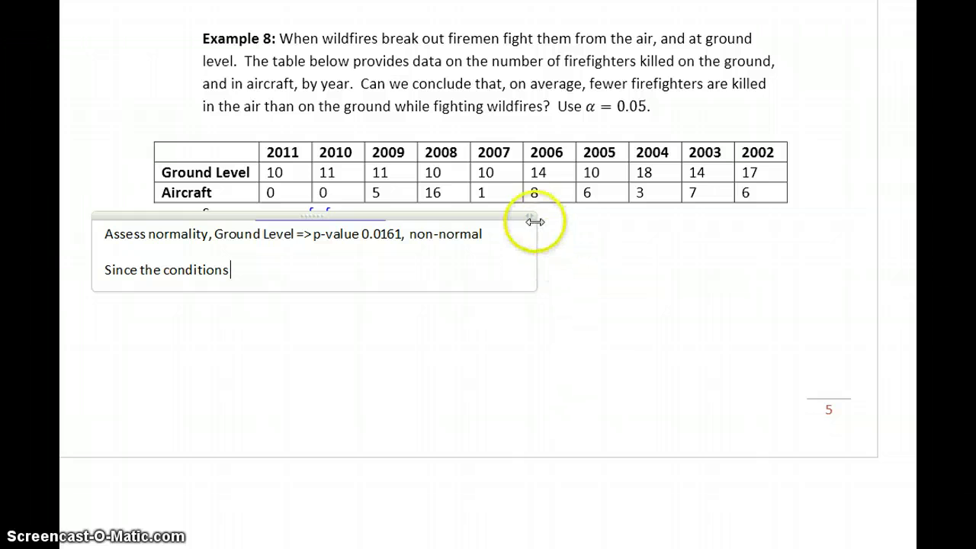
left_click_drag(543, 221, 863, 246)
type("are not test")
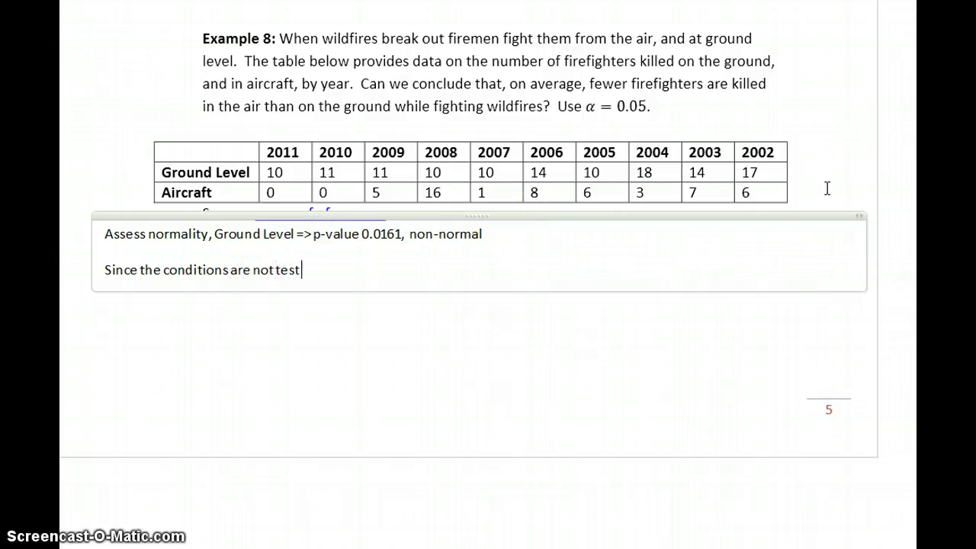
key("BackSpace")
key("BackSpace")
type("met to test cla")
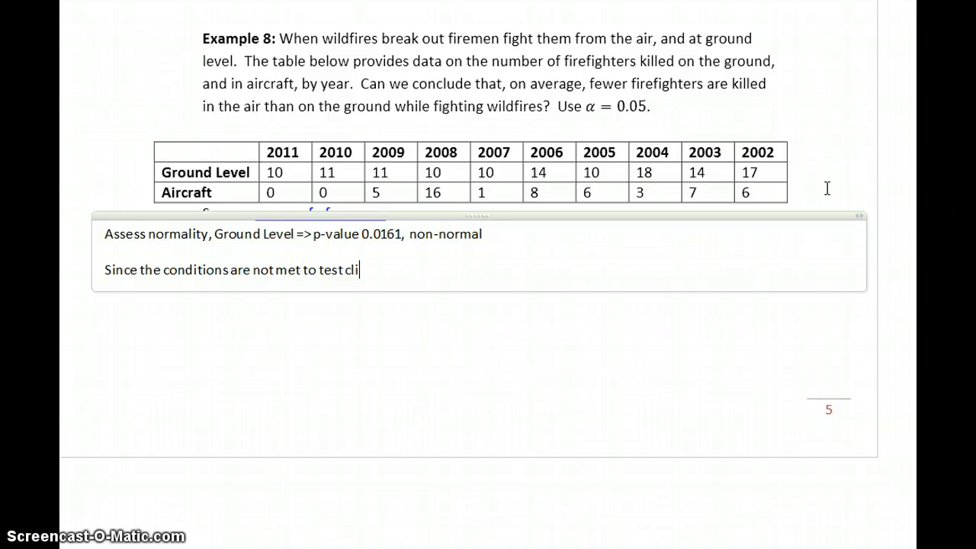
type("ims about means")
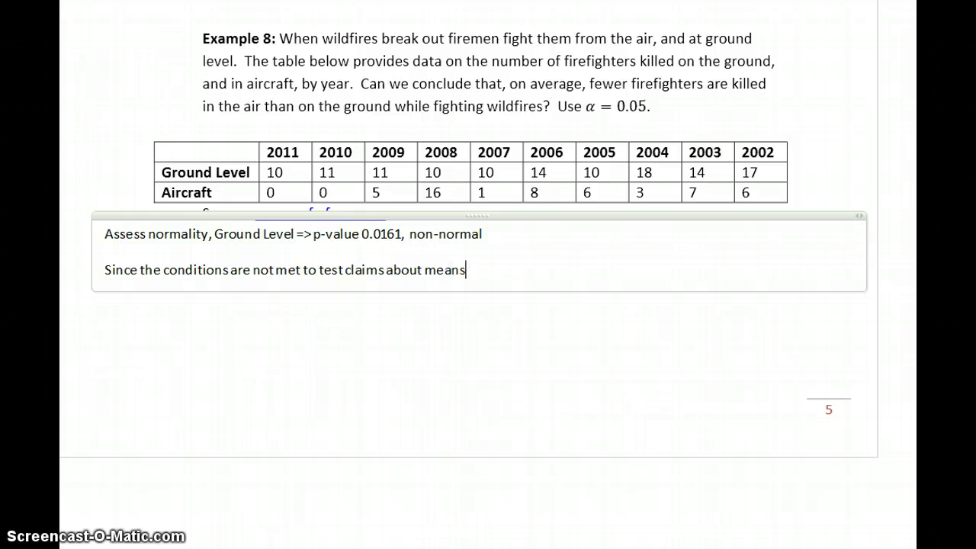
Step: Continue the sentence with "and we have dependent samples we'll use the Wilcoxon Signed Ranks Test to test the following hypotheses:" and start a new paragraph
type(" and we have")
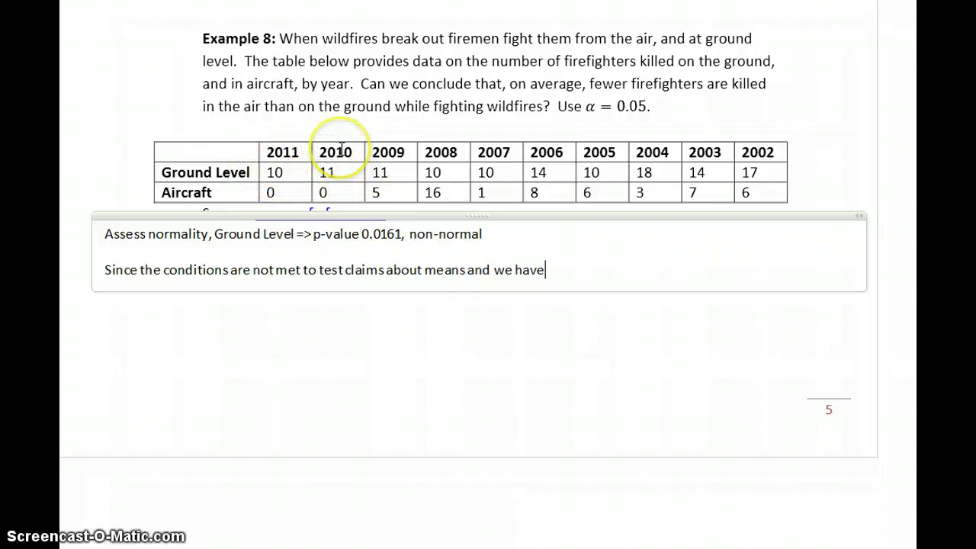
type("dependent s")
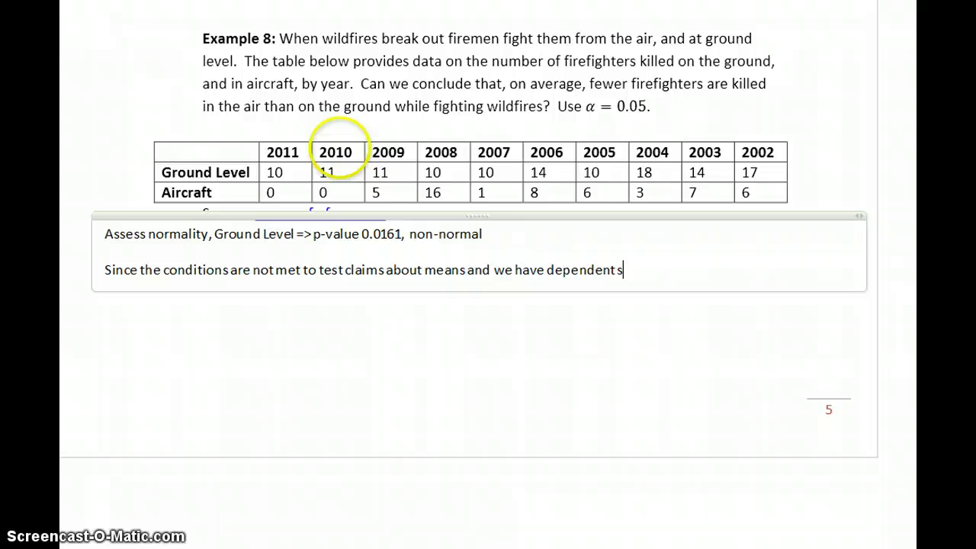
type("amples we'll")
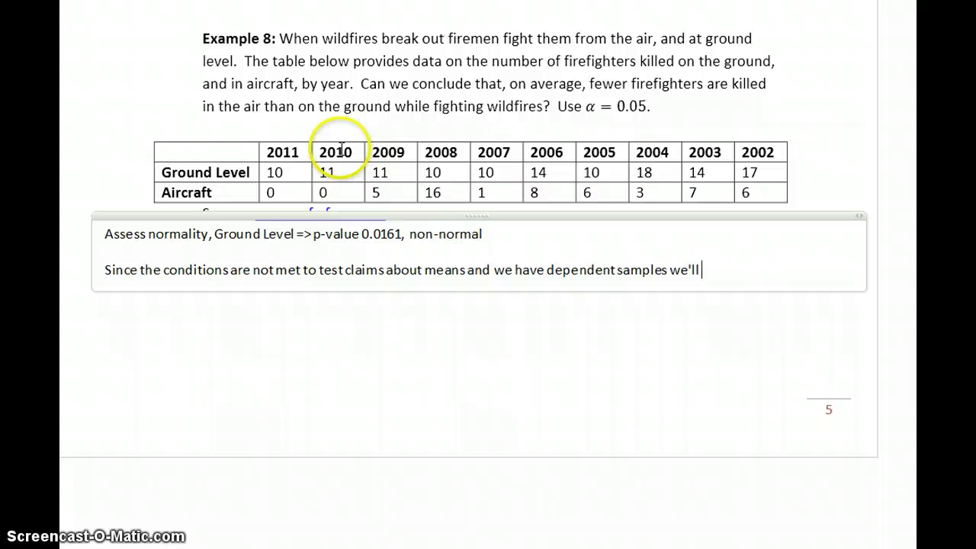
type(" use the Wilco")
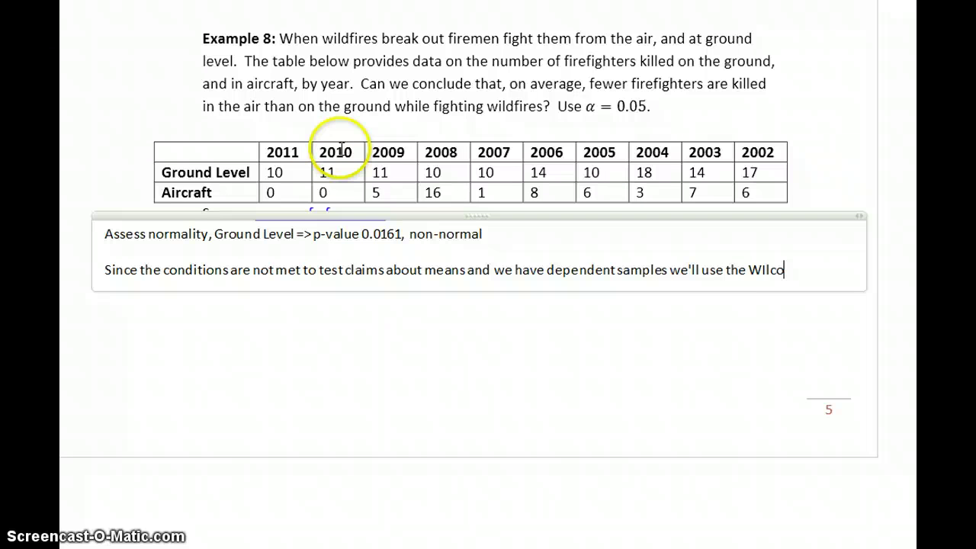
key("BackSpace")
key("BackSpace")
key("BackSpace")
type("coxon Signed Ranks t")
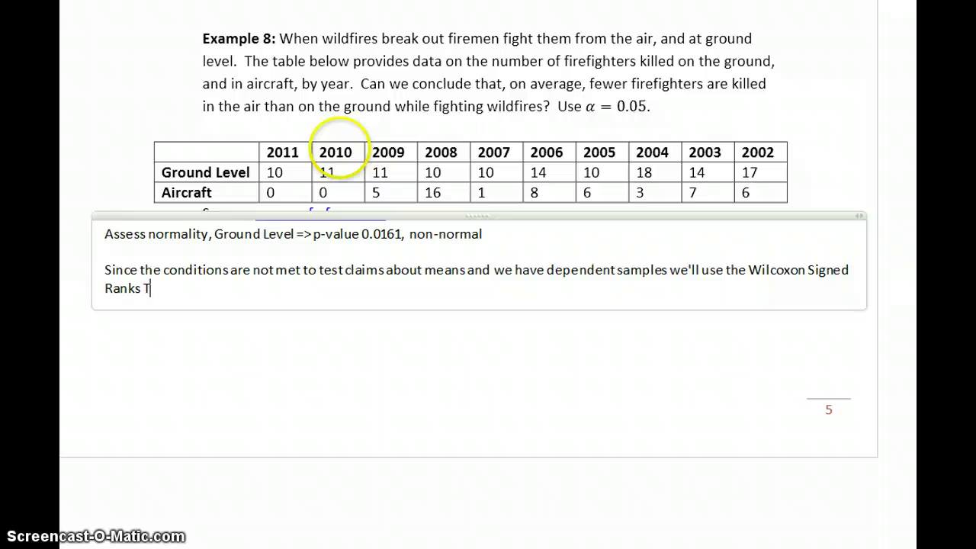
type("est to test the fo")
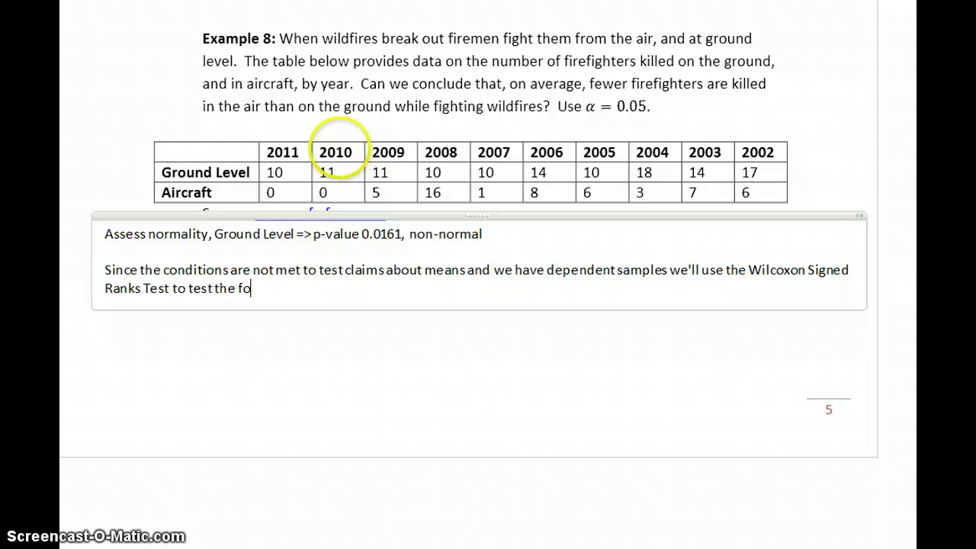
type("llowing hypothe")
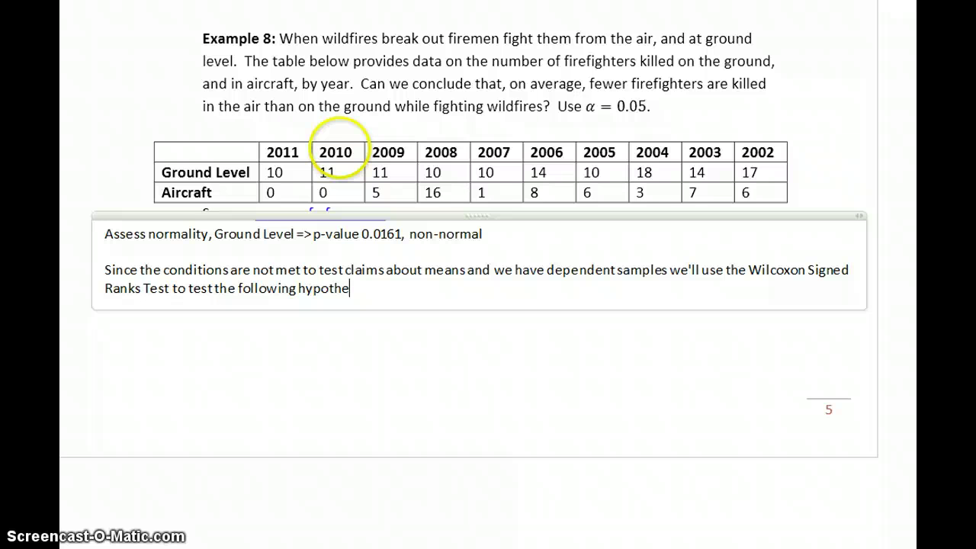
type("ses:")
key("Return")
key("Return")
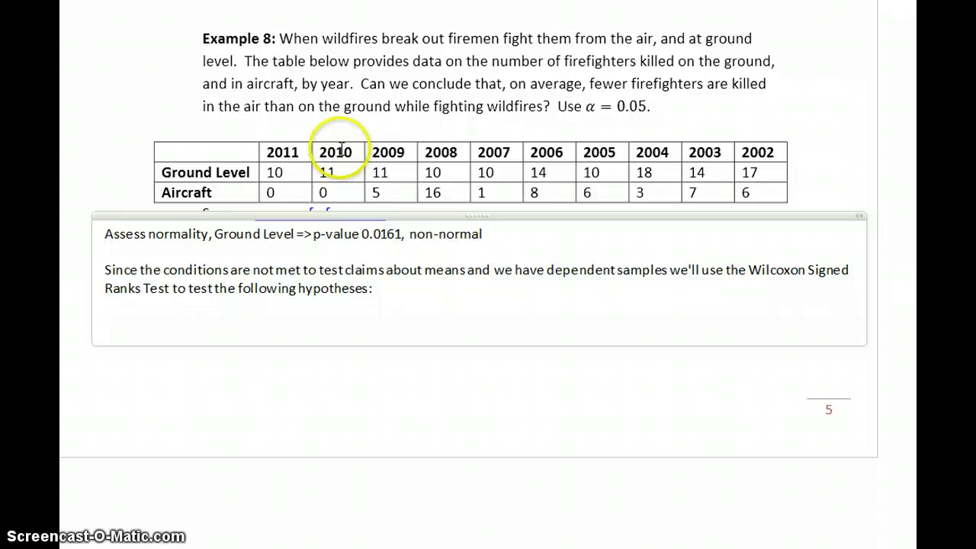
Step: Insert the null hypothesis as the equation "H₀: m₁ − m₂ = 0" and start a new line below it
key("alt+equal")
type("H_0:")
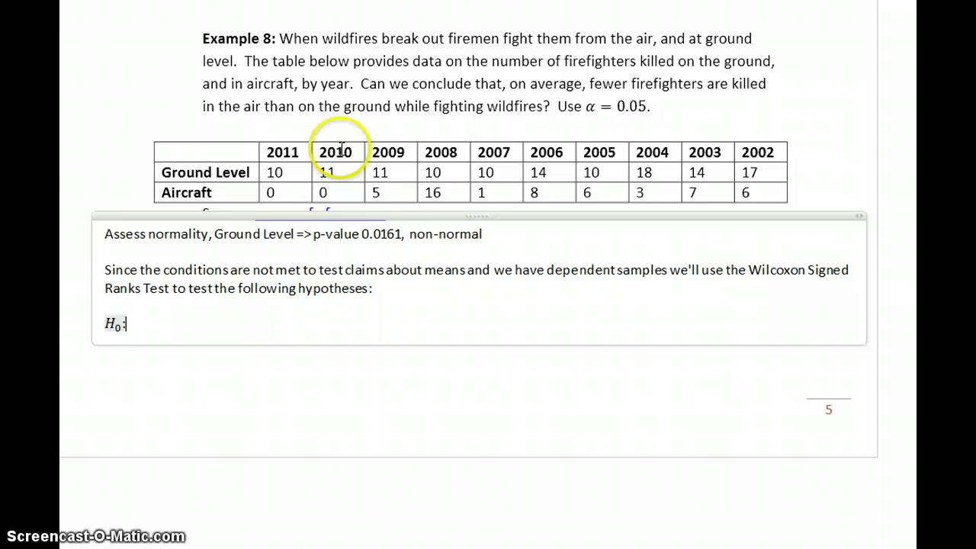
type("m-")
key("BackSpace")
type("_1-m_2=0")
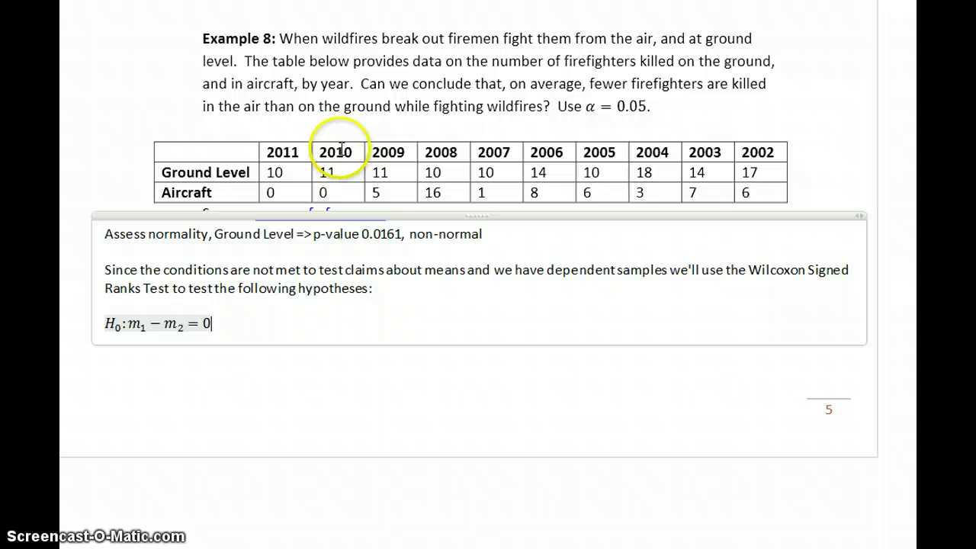
key("Return")
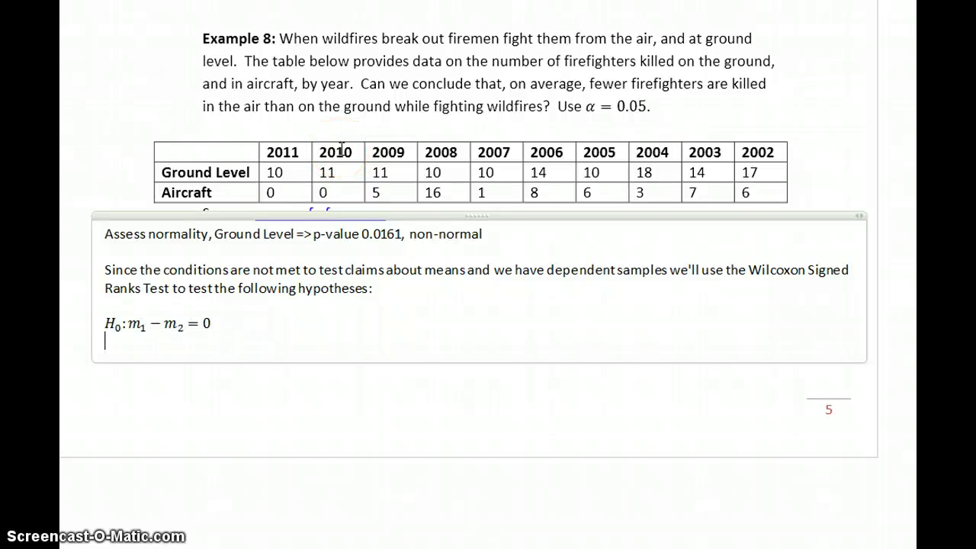
Step: Insert the alternative hypothesis as the equation "Hₐ: m₁ − m₂ > 0" below the null hypothesis
key("alt+equal")
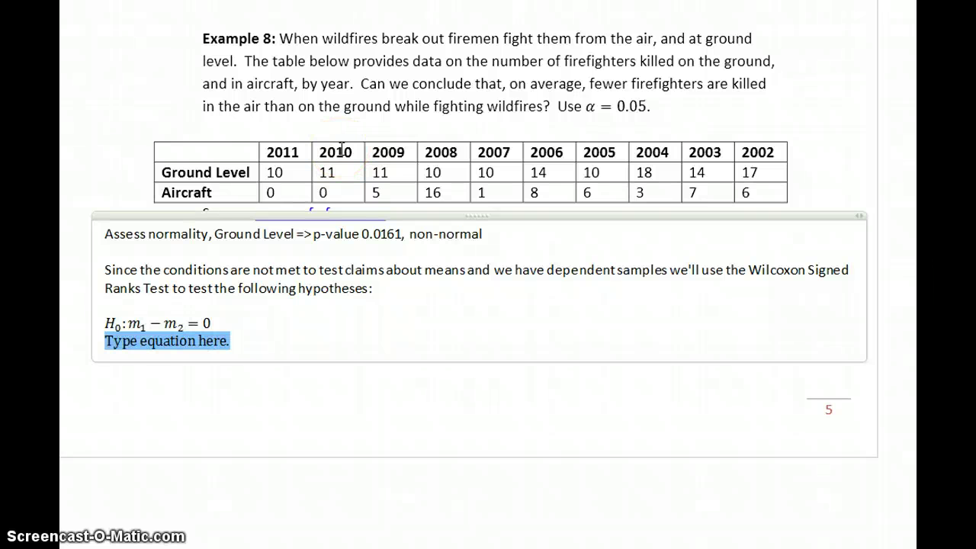
type("H_a:m_")
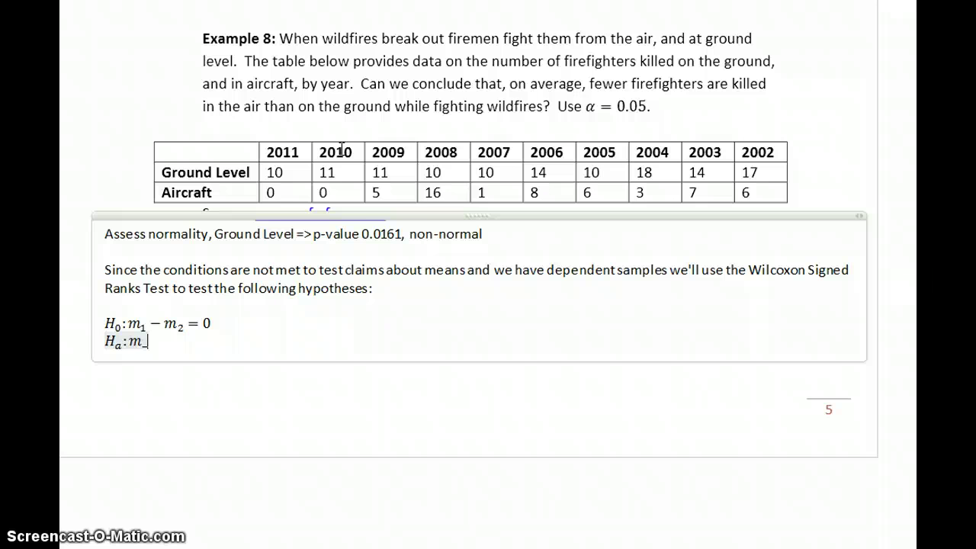
type("1-m_2")
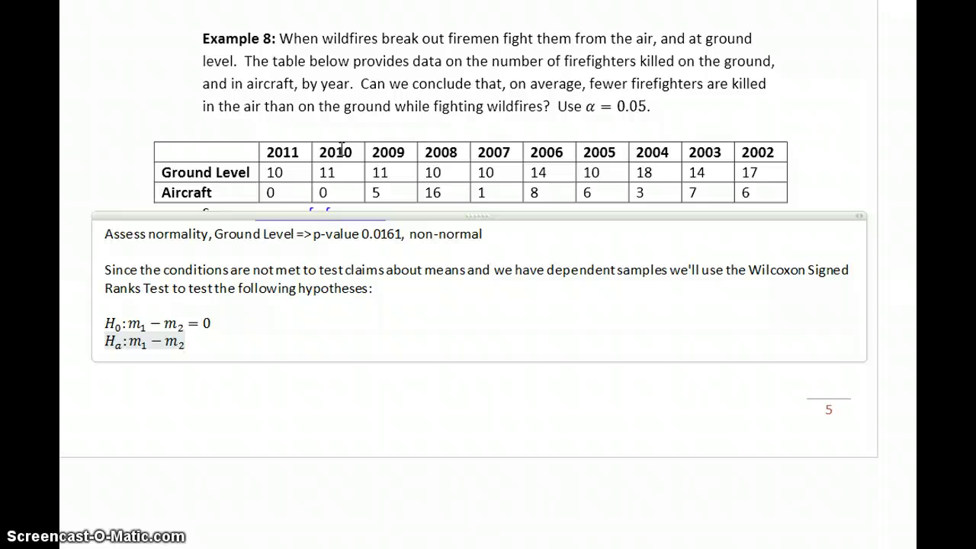
type(">0")
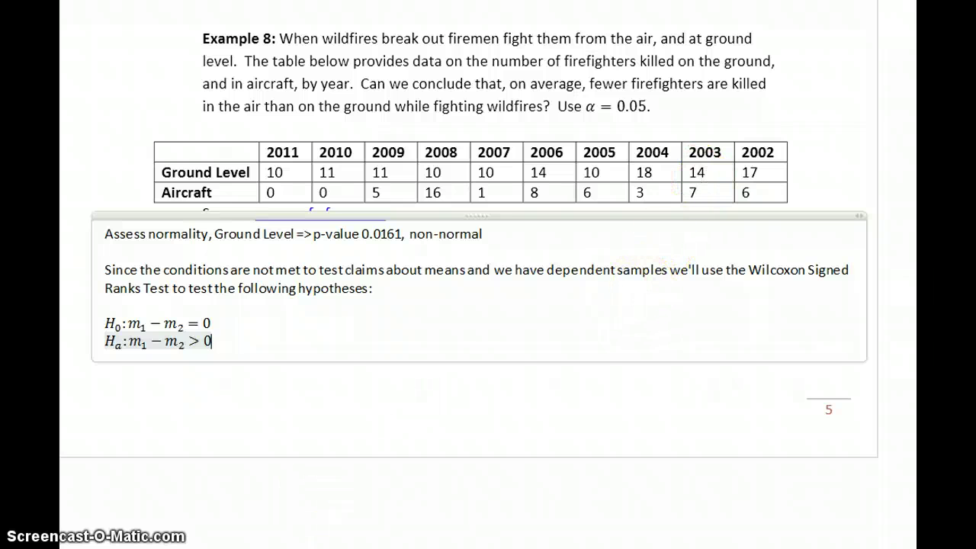
Step: Switch to StatCrunch, open the nonparametric Wilcoxon Signed Ranks test and move its dialog clear of the data columns
key("alt+Tab")
left_click(360, 56)
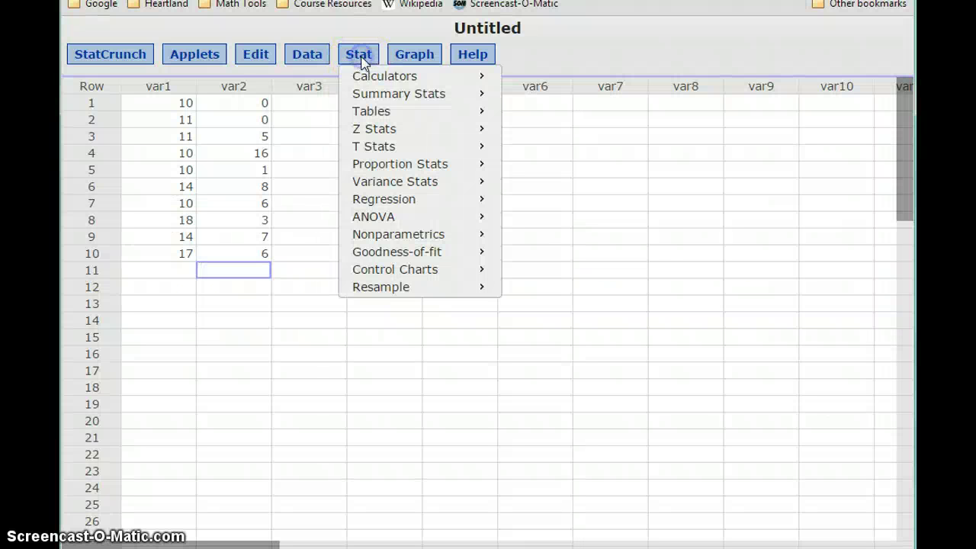
mouse_move(471, 243)
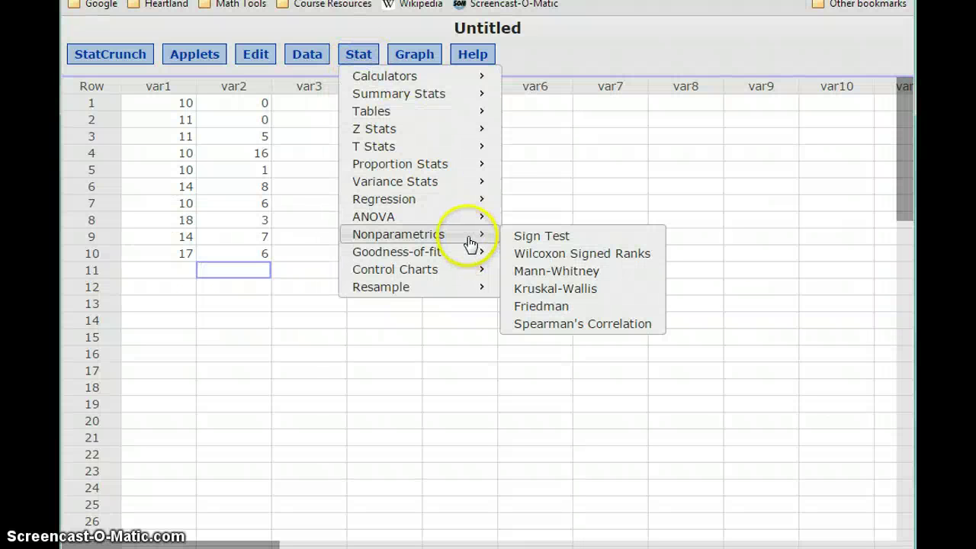
left_click(572, 256)
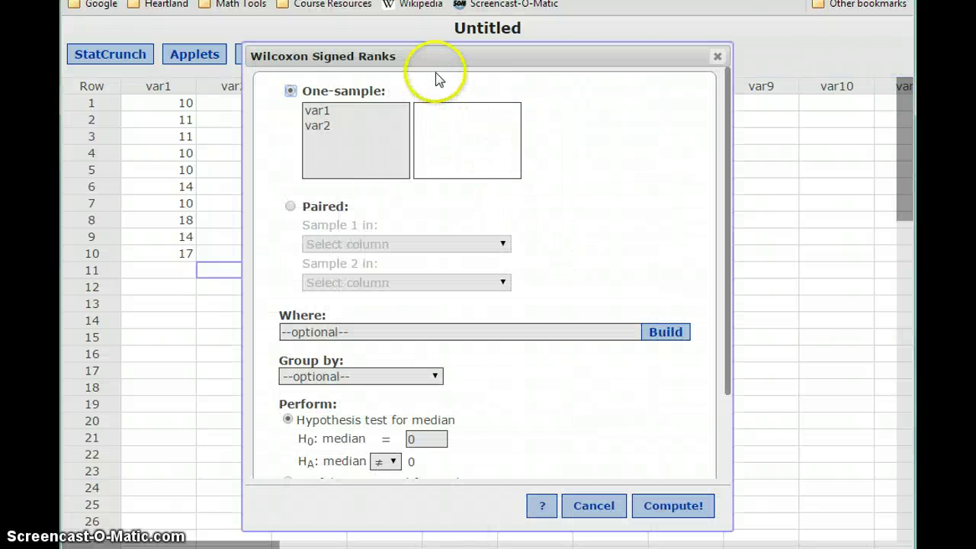
left_click_drag(427, 63, 488, 38)
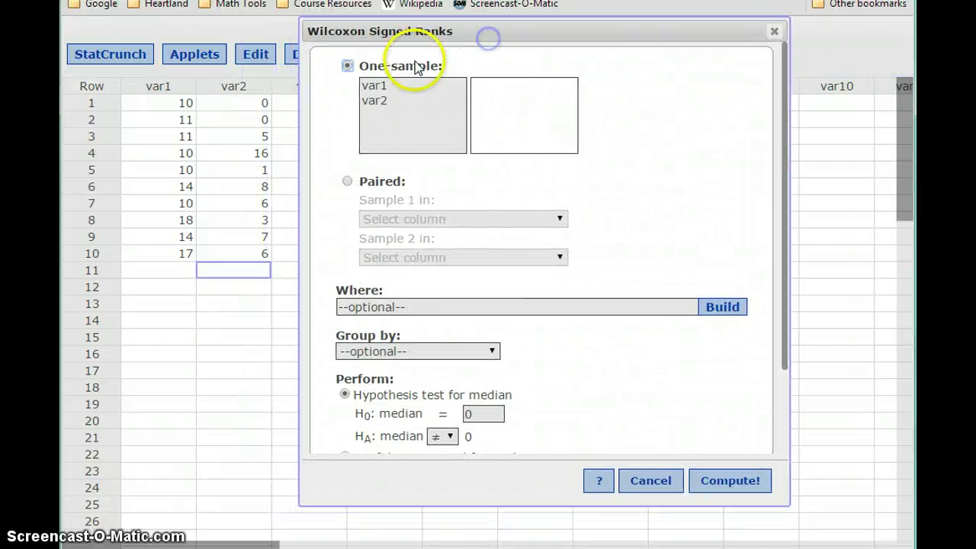
Step: Set the Wilcoxon Signed Ranks test to paired samples, with var1 as sample 1 and var2 as sample 2
left_click(348, 183)
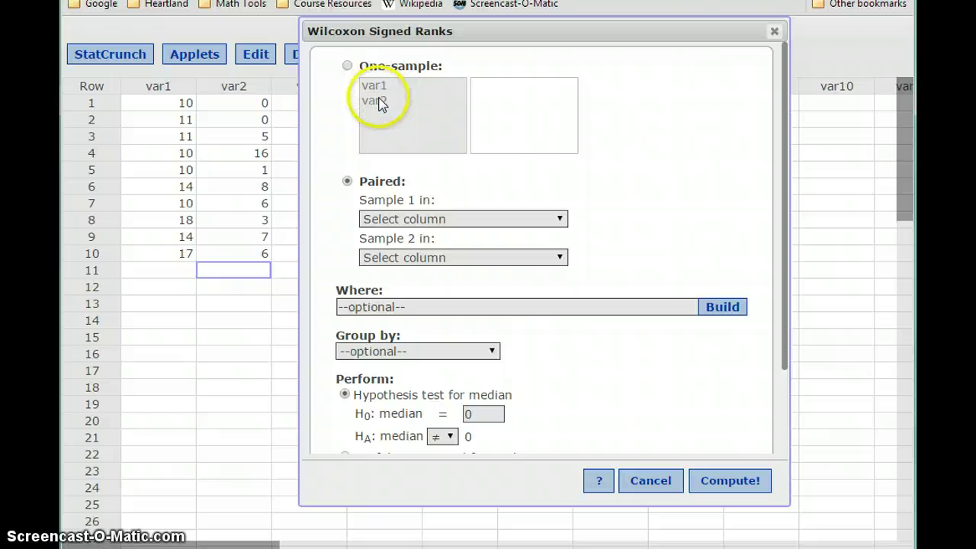
left_click(386, 219)
left_click(383, 261)
left_click(386, 258)
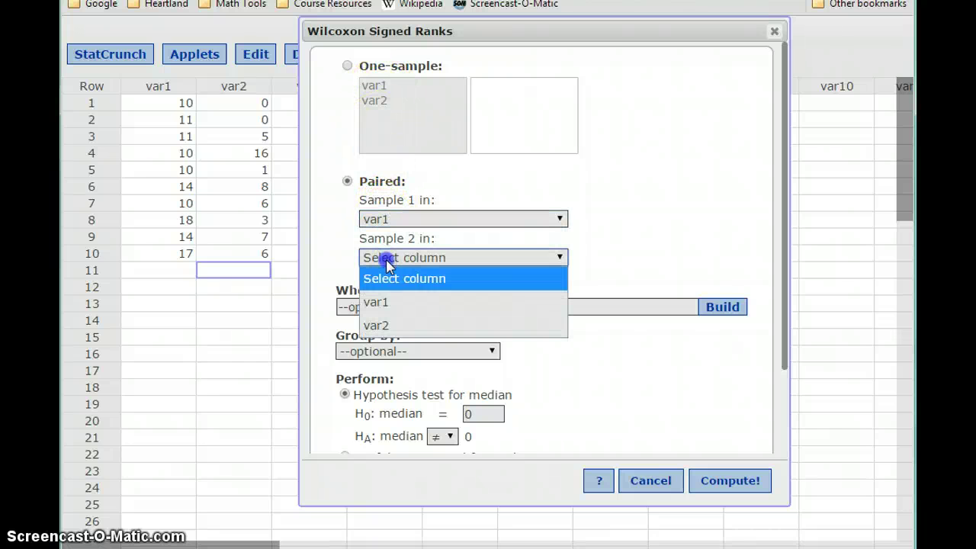
left_click(389, 325)
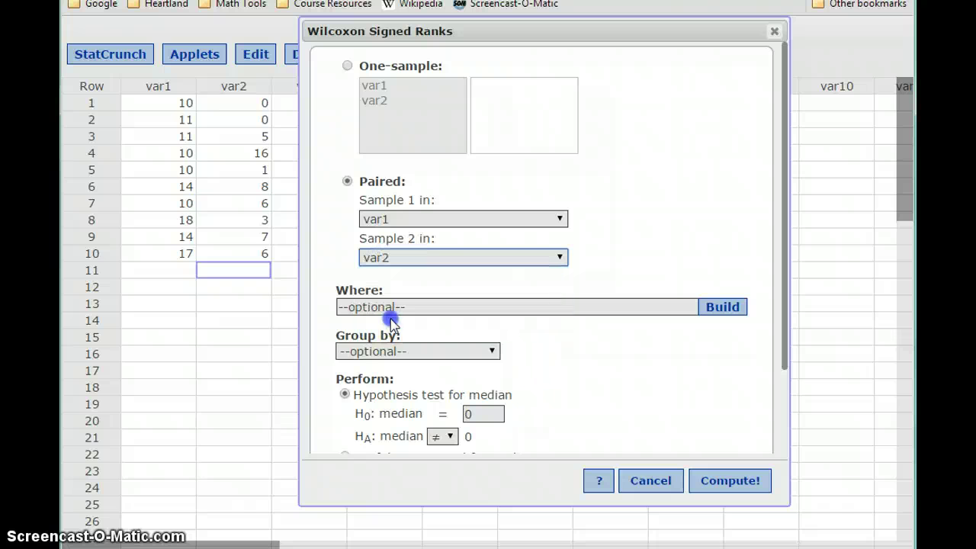
Step: Set the alternative hypothesis to median > 0 and compute the paired Wilcoxon Signed Ranks test
left_click(450, 437)
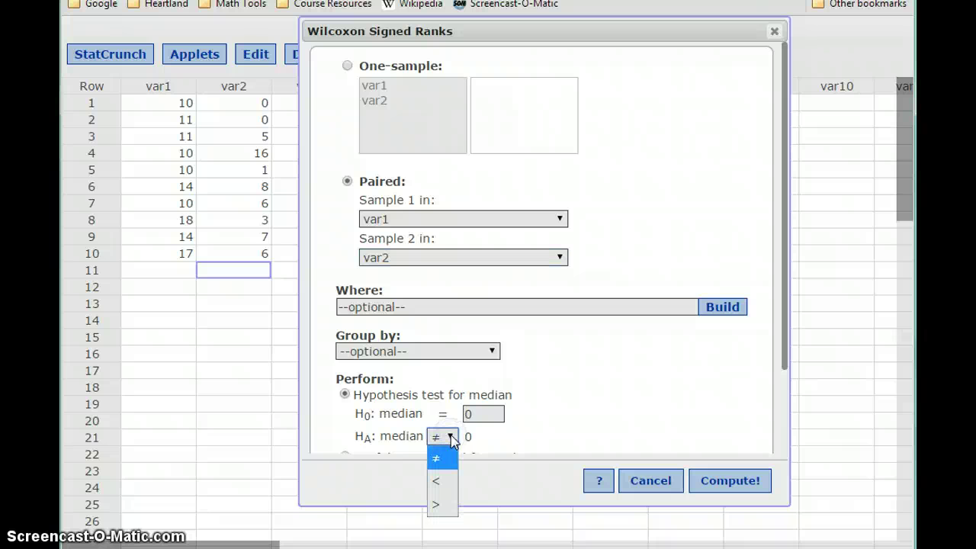
left_click(443, 504)
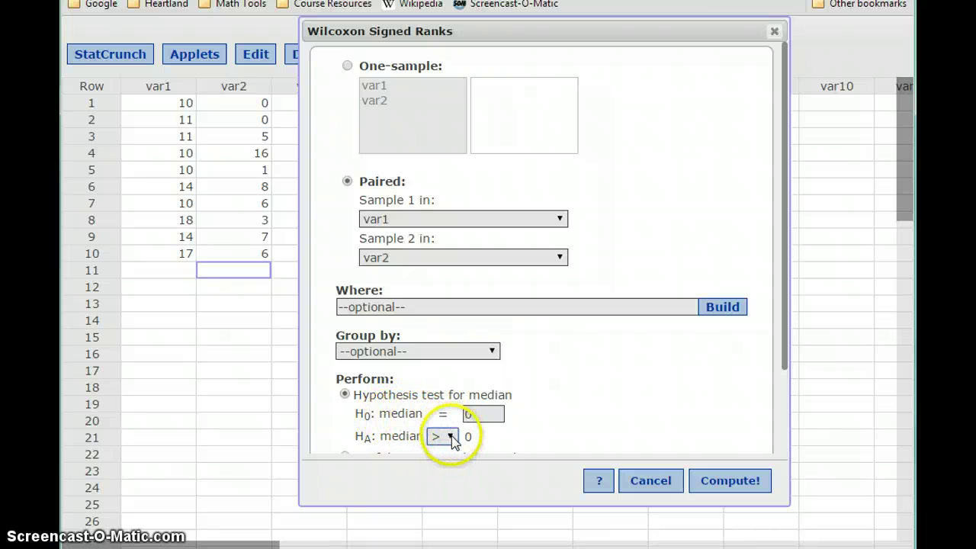
left_click(710, 482)
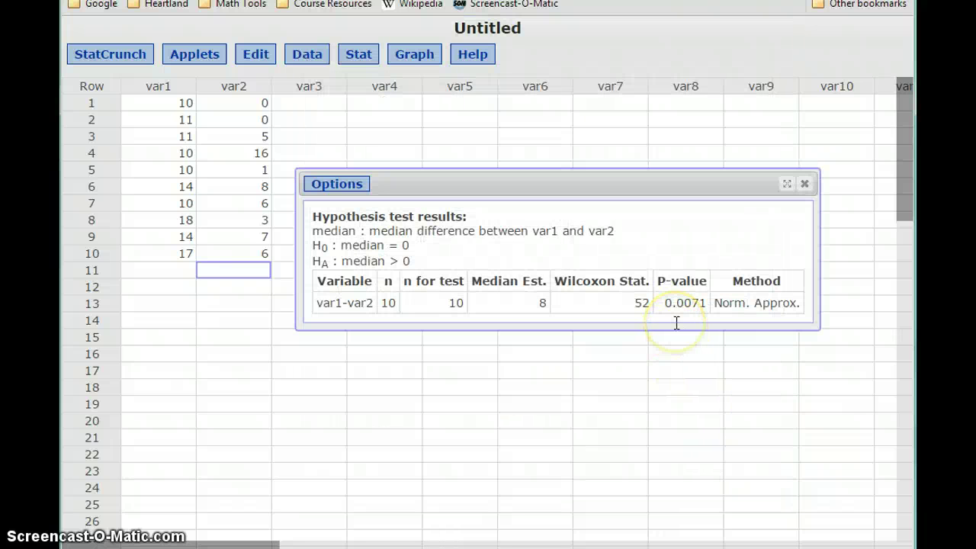
Step: Switch back to the Word notes and write "Our p-value is 0.0071 < α = 0.05" below the hypotheses, with the comparison as an equation
key("alt+Tab")
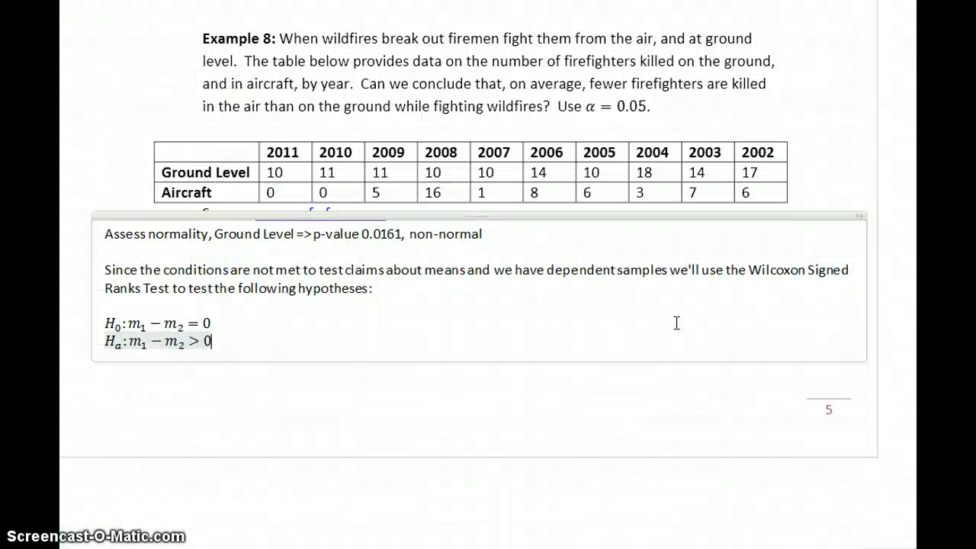
key("Return")
type("Our p-")
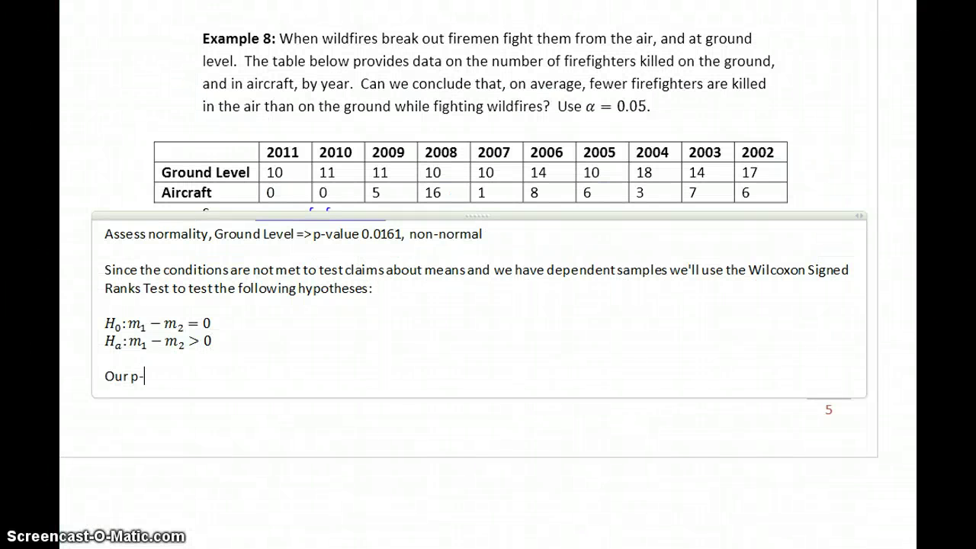
type("value is 0.0071")
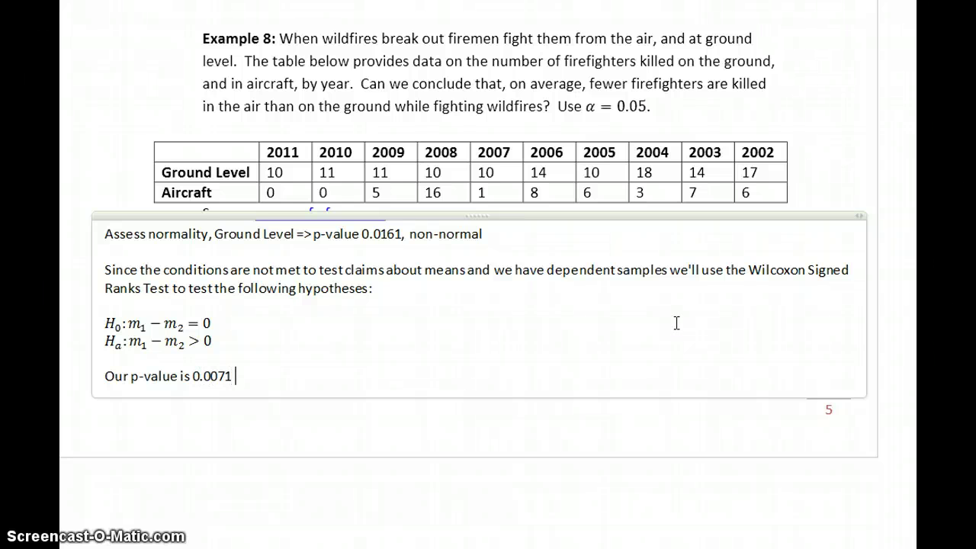
key("alt+equal")
type("<\\alpha")
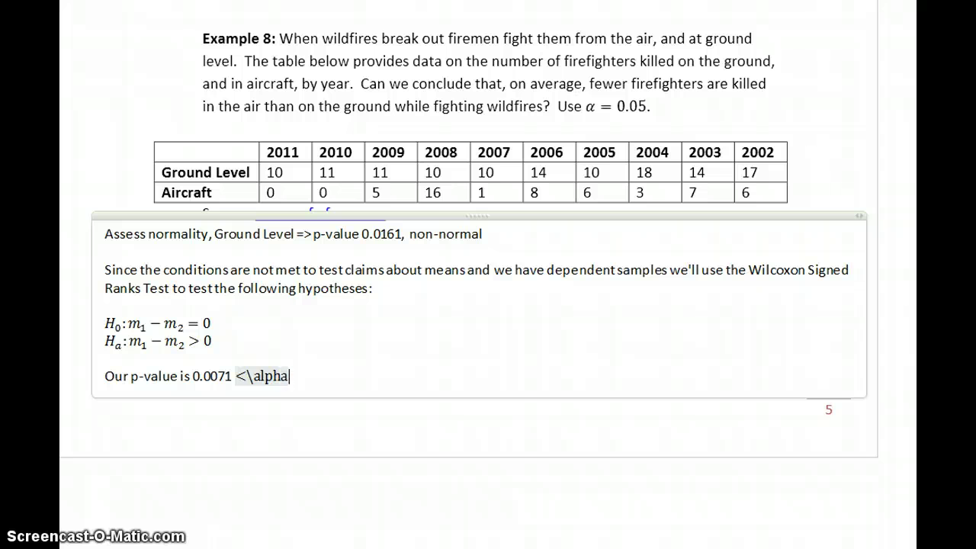
key("space")
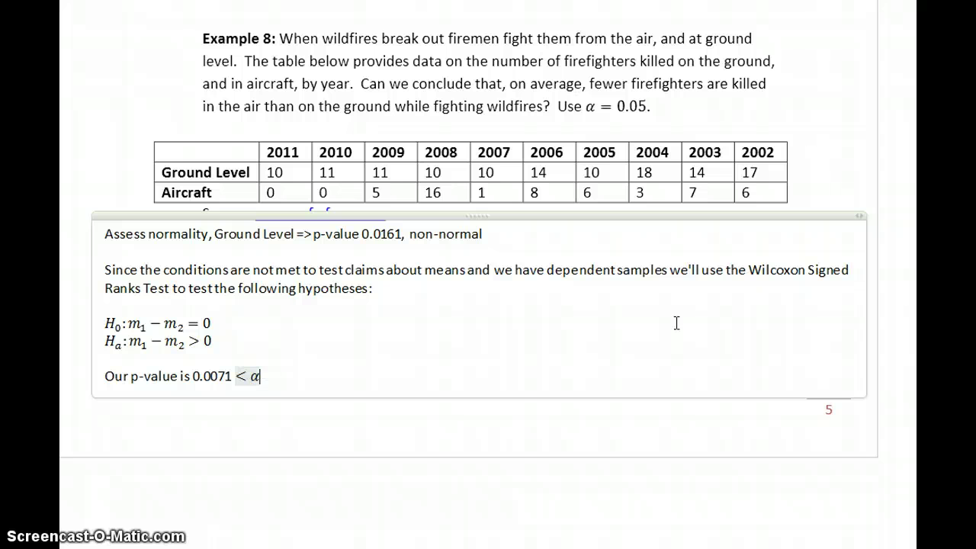
type("=0.05")
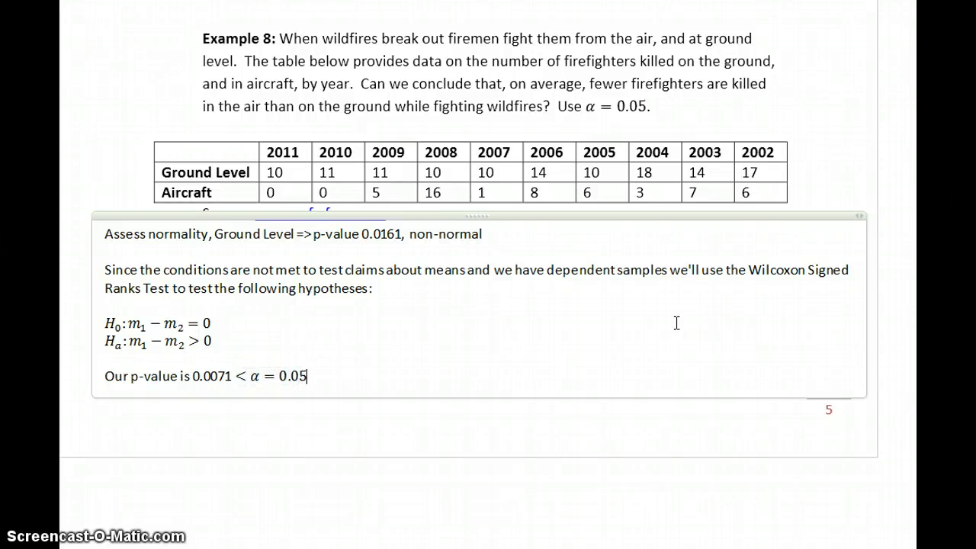
Step: Continue the p-value sentence after the equation with "so we re"
key("Right")
type("wo")
type("o w")
key("BackSpace")
type("we re")
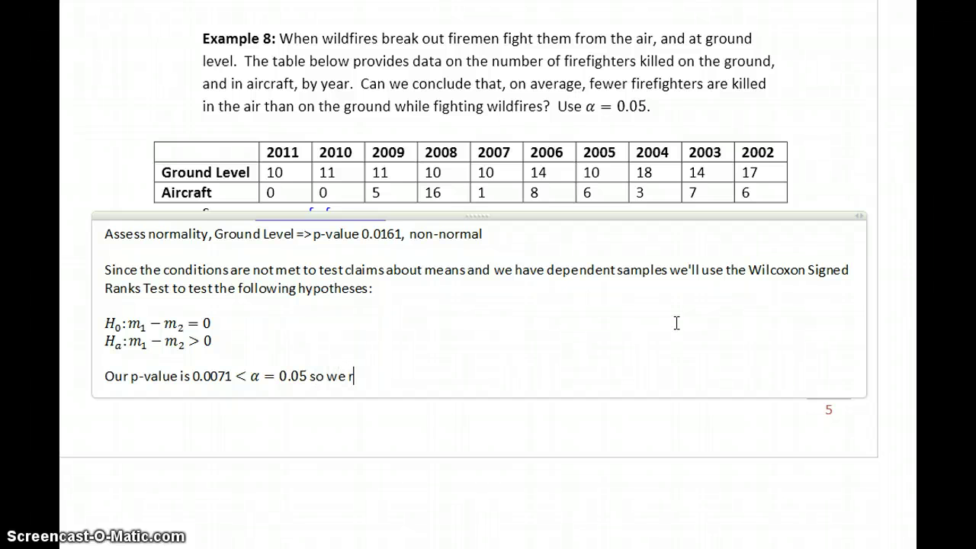